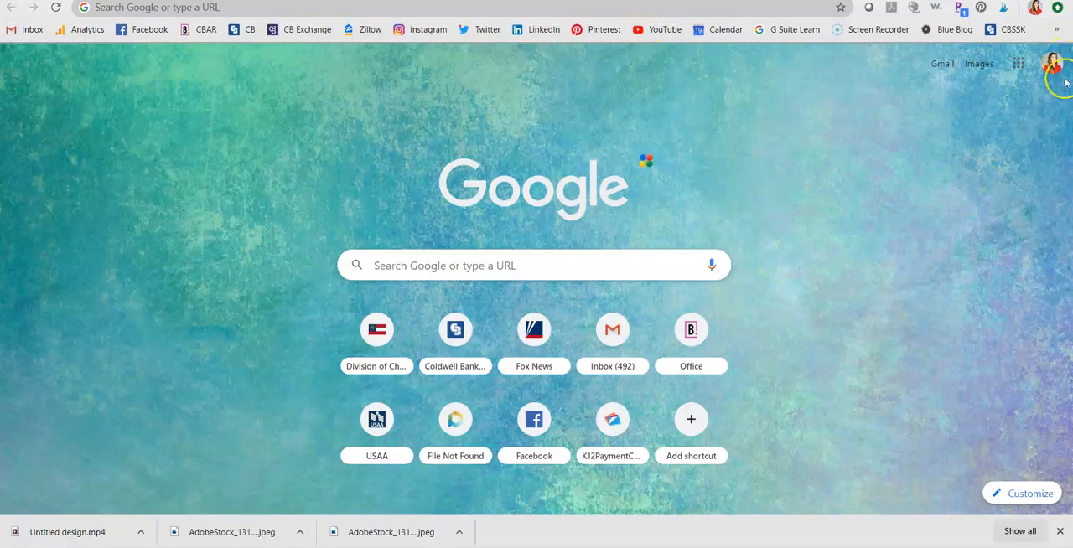
Open Gmail from the Google apps and go to its full settings page
click(1016, 65)
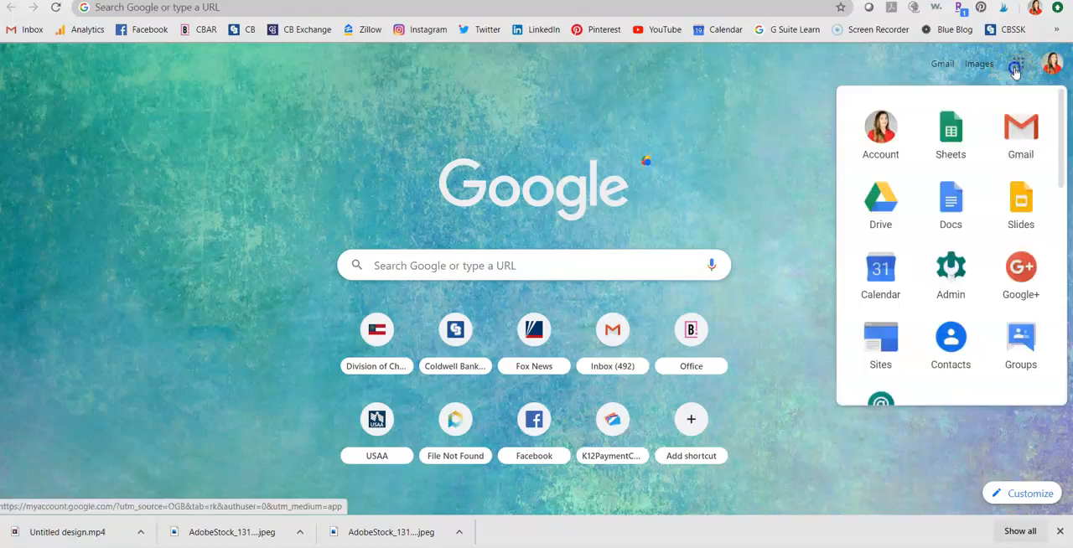
click(1019, 134)
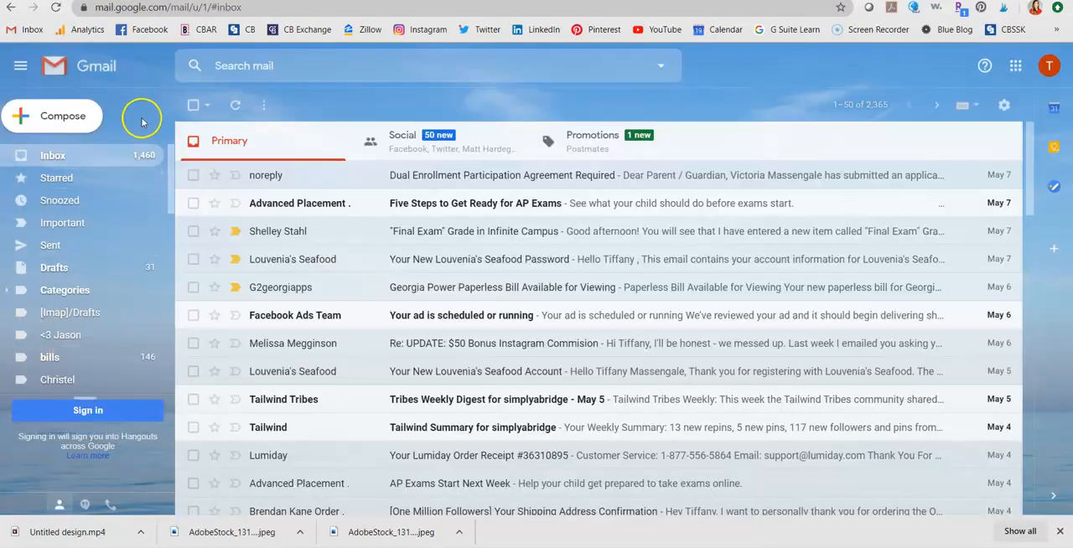
click(1003, 107)
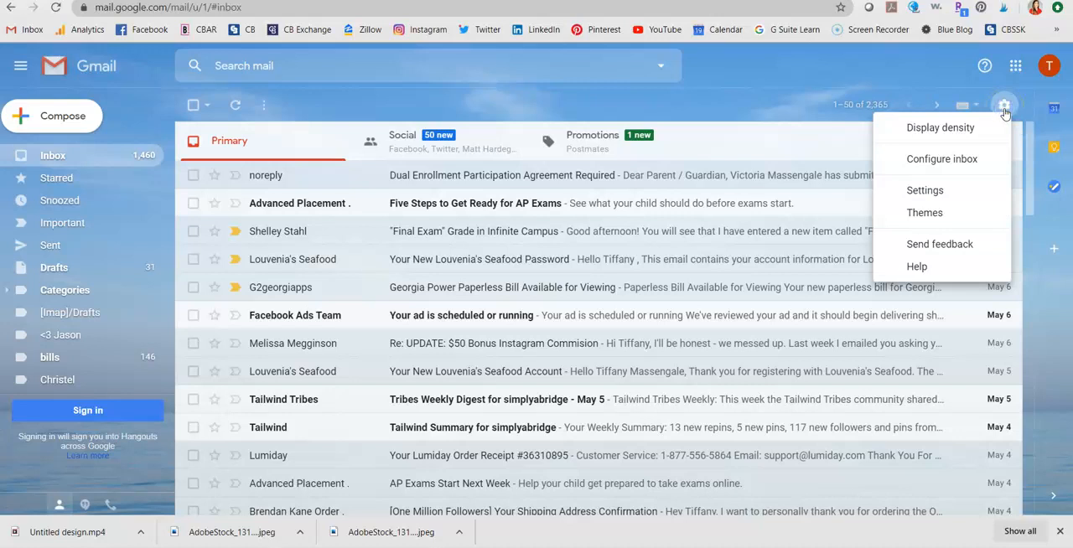
click(952, 190)
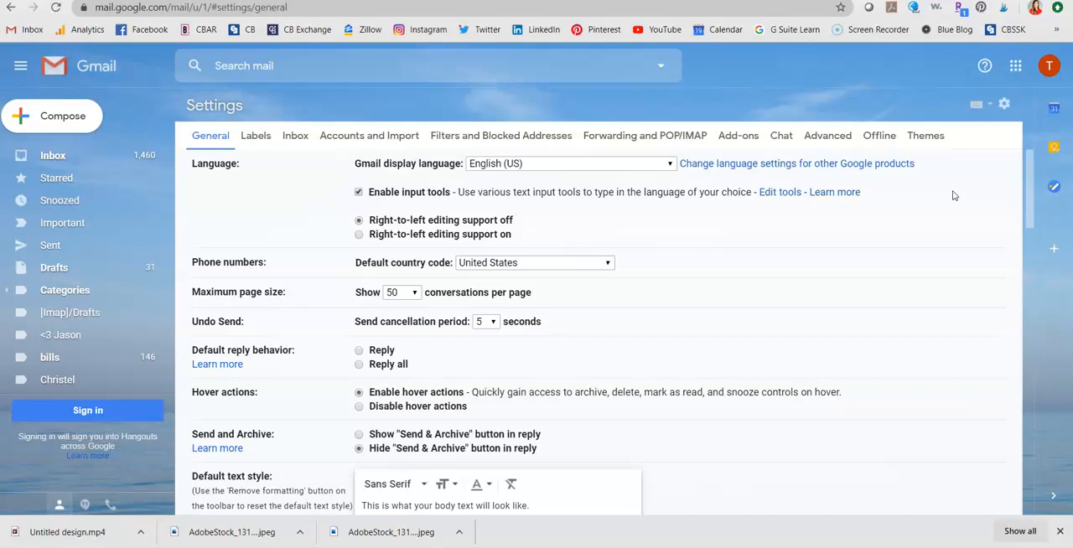
Set the Undo Send cancellation period to 30 seconds in the general settings
scroll(629, 289, down, 3)
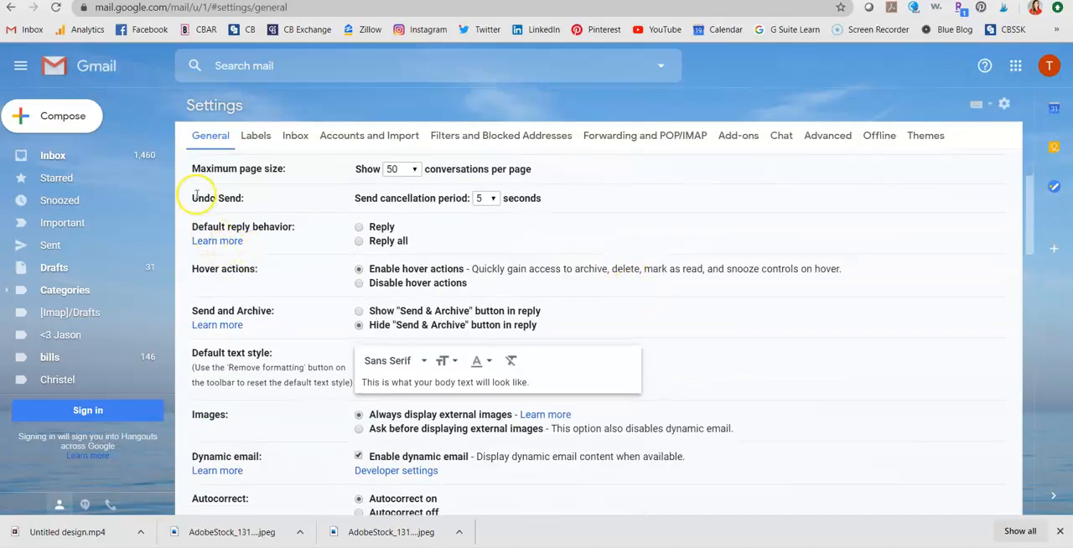
click(493, 201)
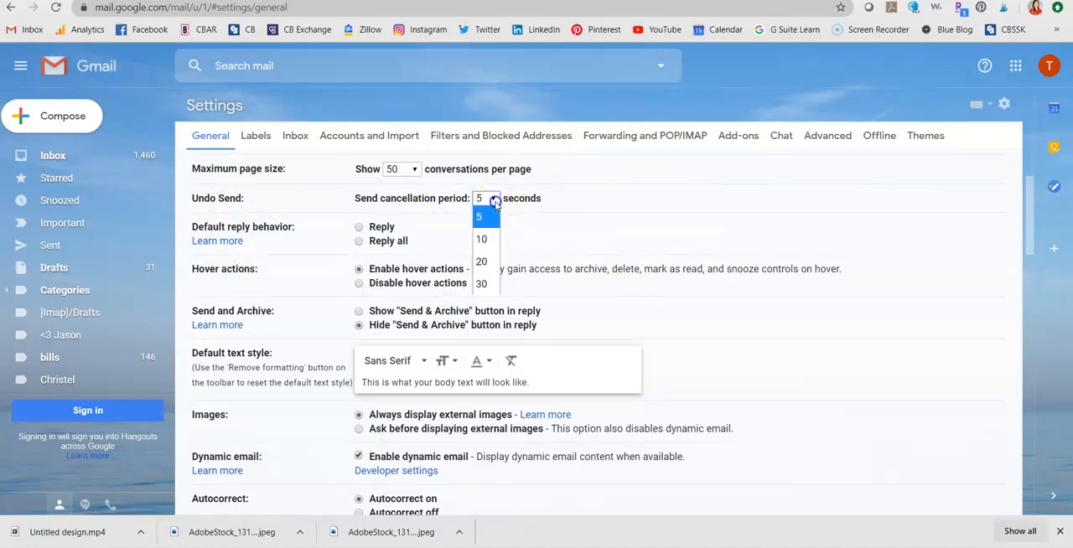
click(491, 285)
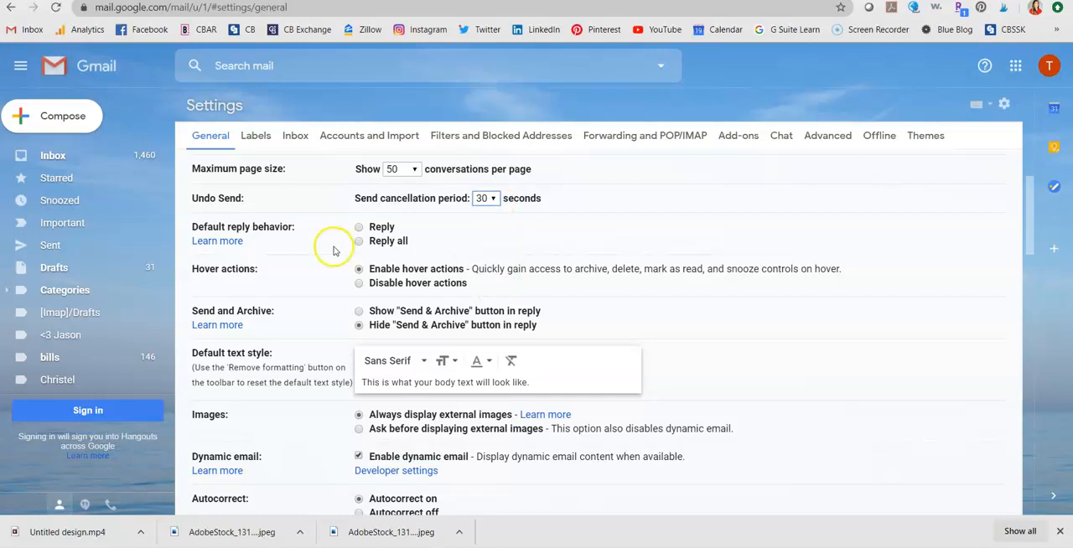
Create a new email signature named "work" in the general settings
scroll(654, 299, down, 2)
scroll(656, 300, down, 3)
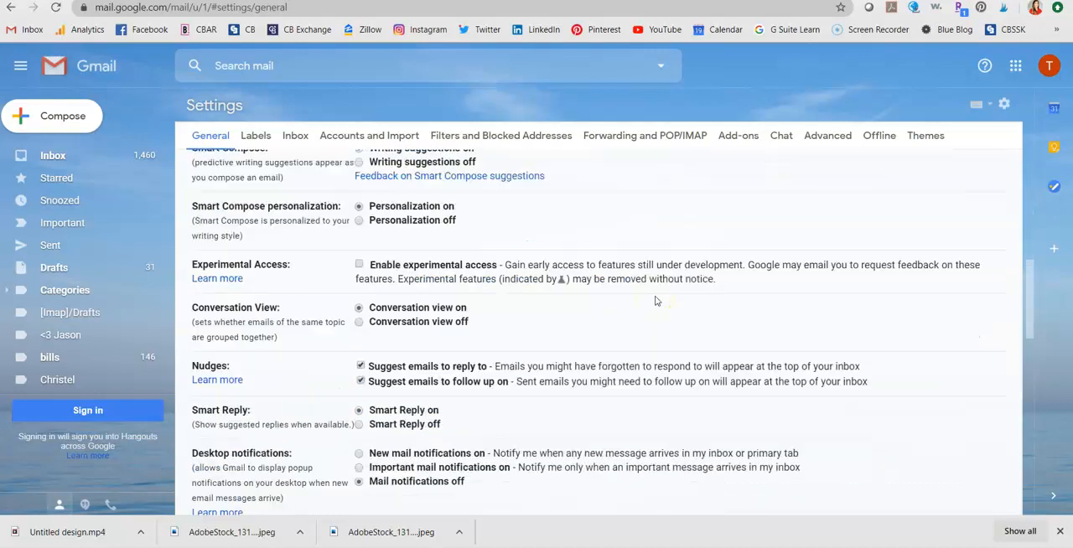
scroll(656, 300, down, 5)
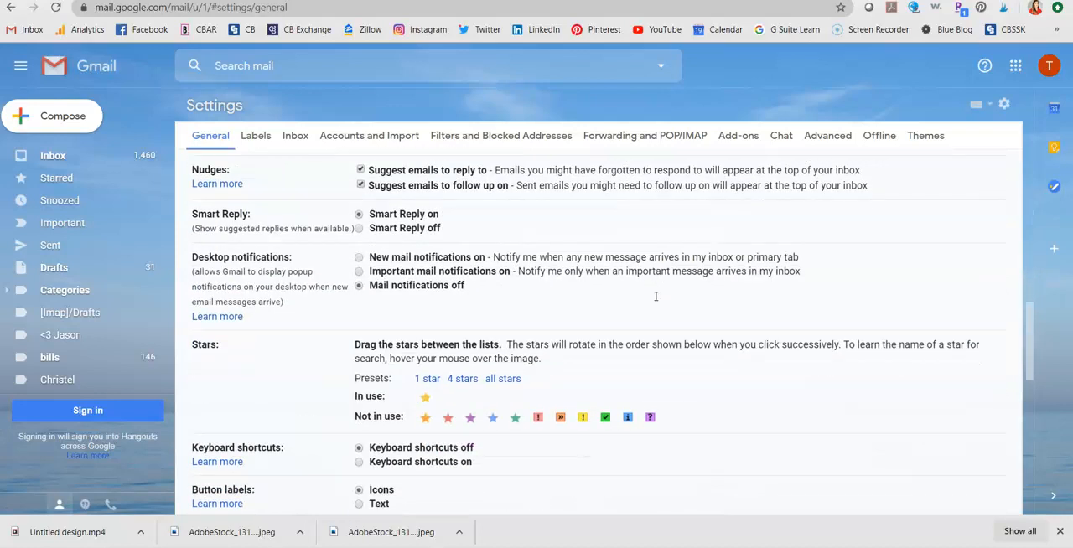
scroll(656, 300, down, 2)
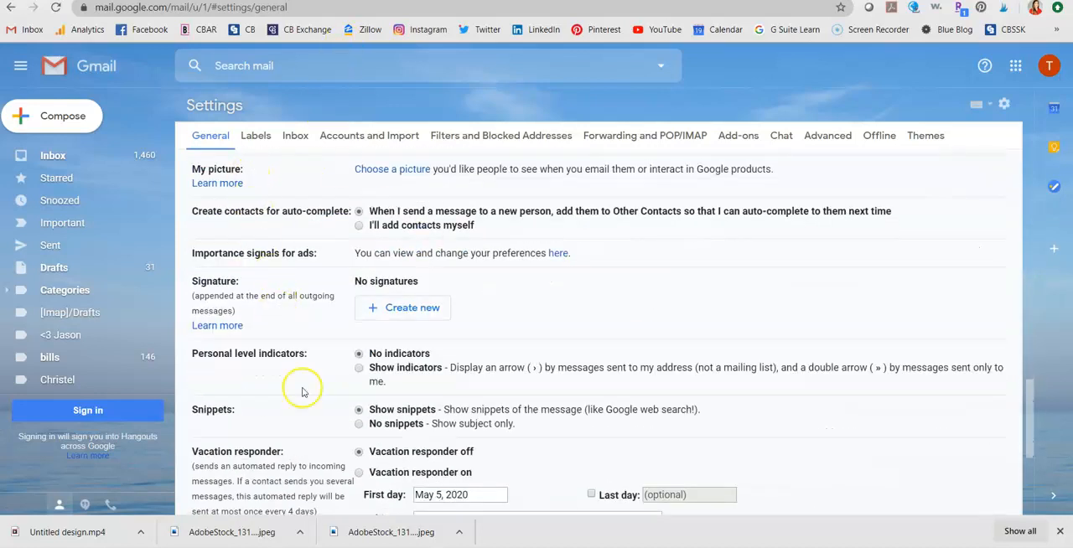
scroll(302, 391, down, 2)
scroll(302, 392, up, 1)
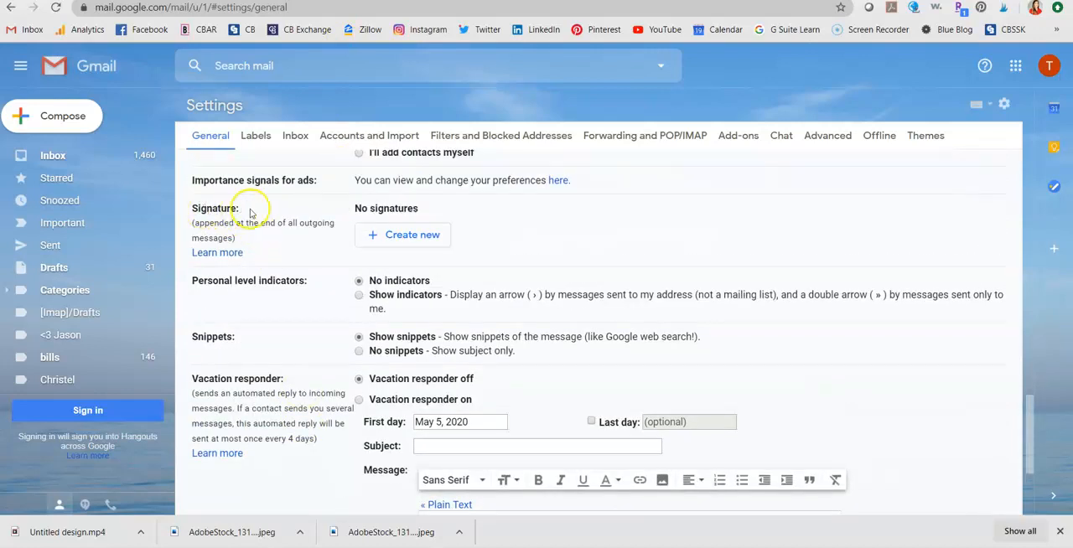
click(399, 229)
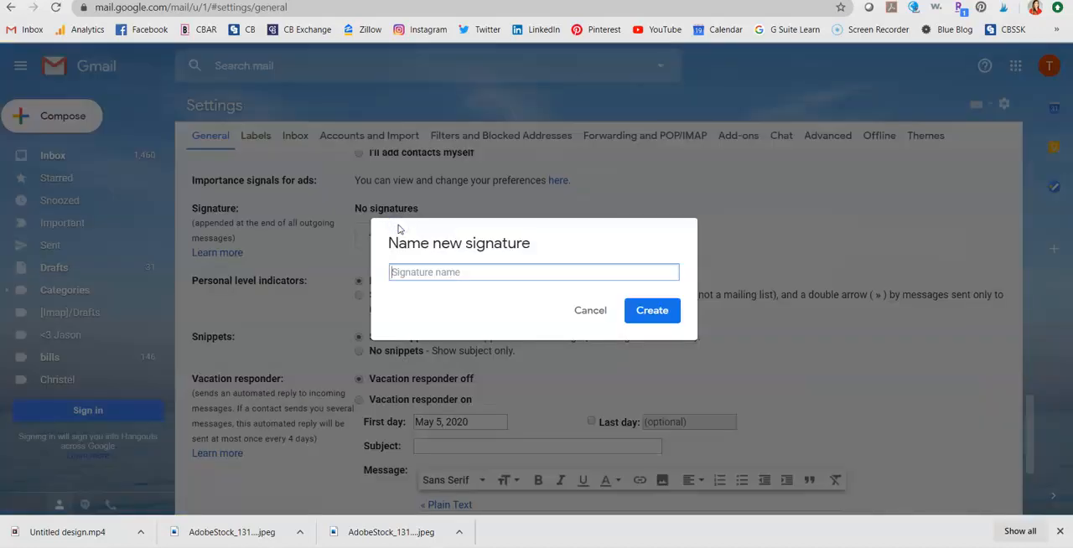
text(work)
click(649, 313)
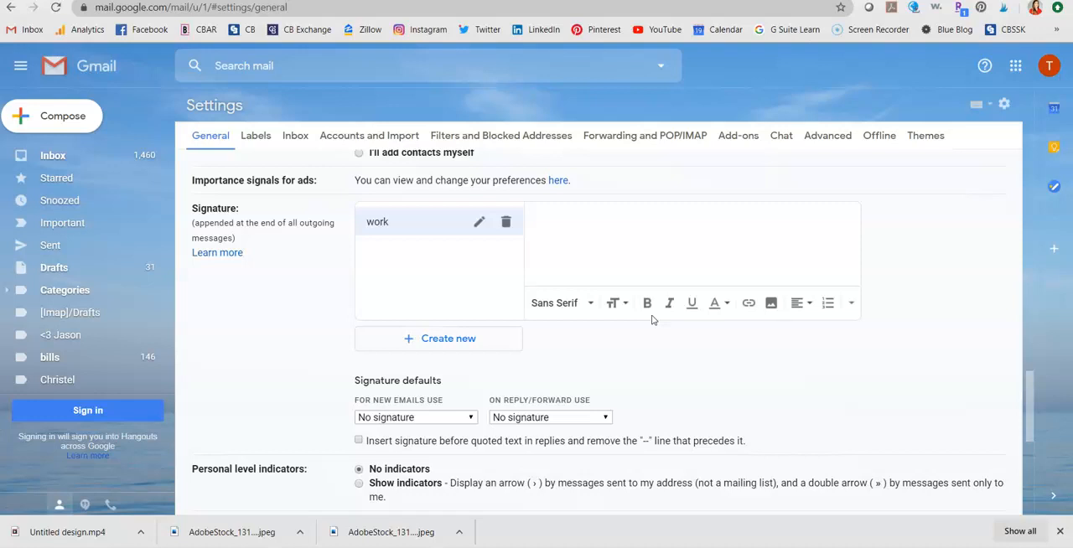
Enter the sender's full name in the signature with the title "Director of Marketing" on the line below
click(563, 224)
click(575, 229)
text(Tiffan)
text(y Massengal)
text(of)
text( Marketing)
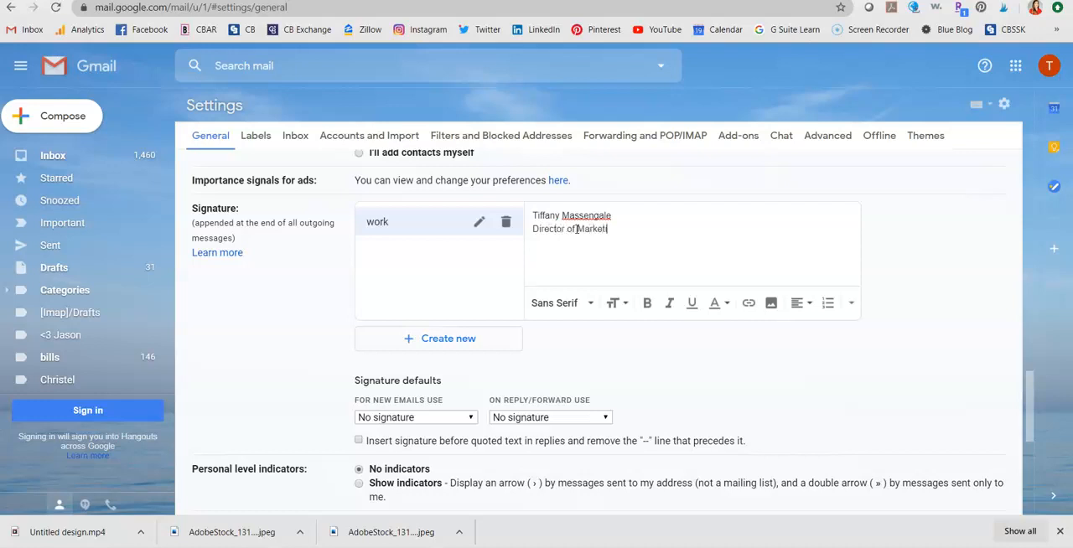
Format both signature lines in the Georgia font at Large size
click(534, 215)
drag(534, 215, 632, 239)
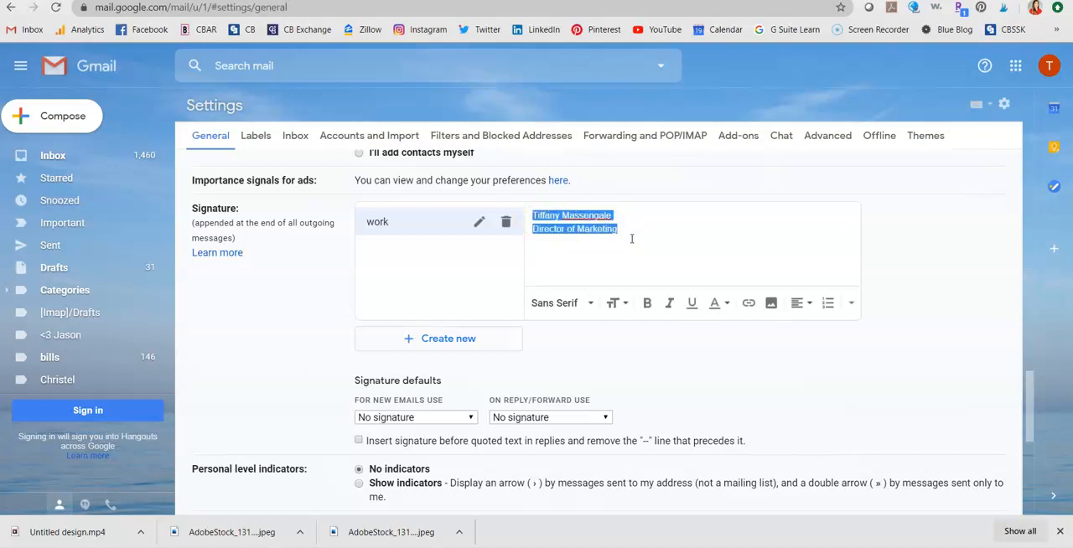
click(586, 308)
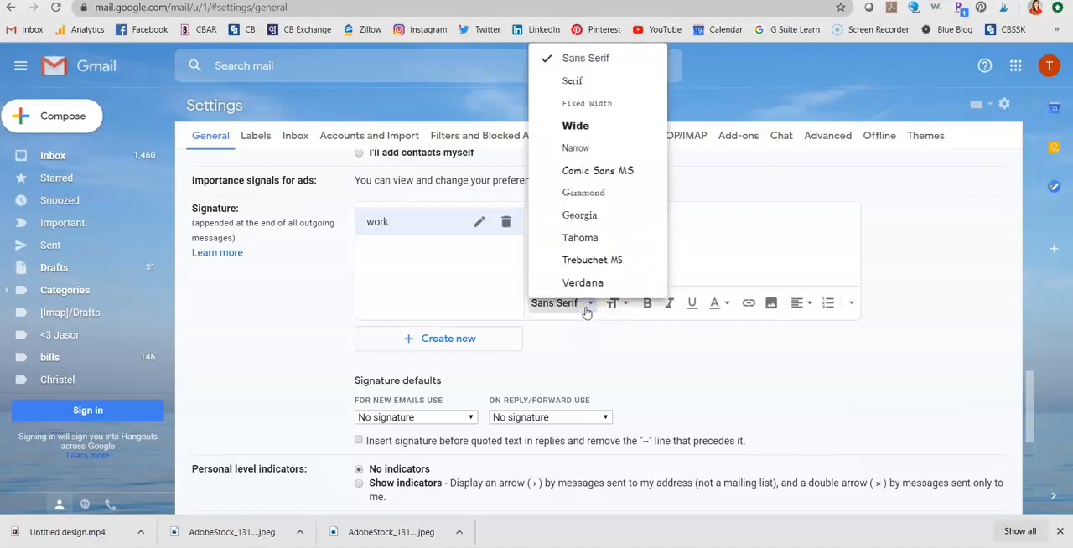
click(634, 215)
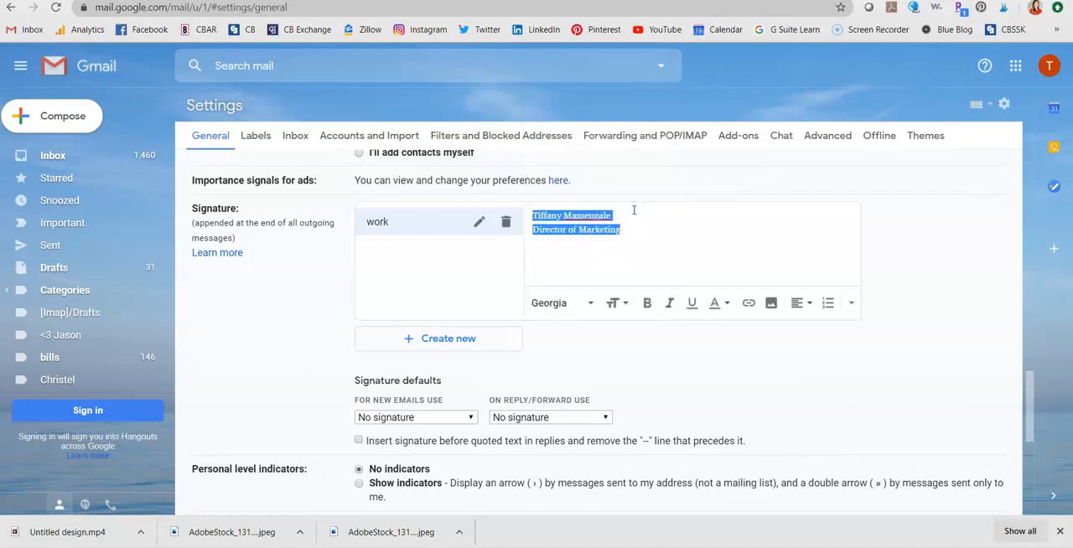
click(618, 305)
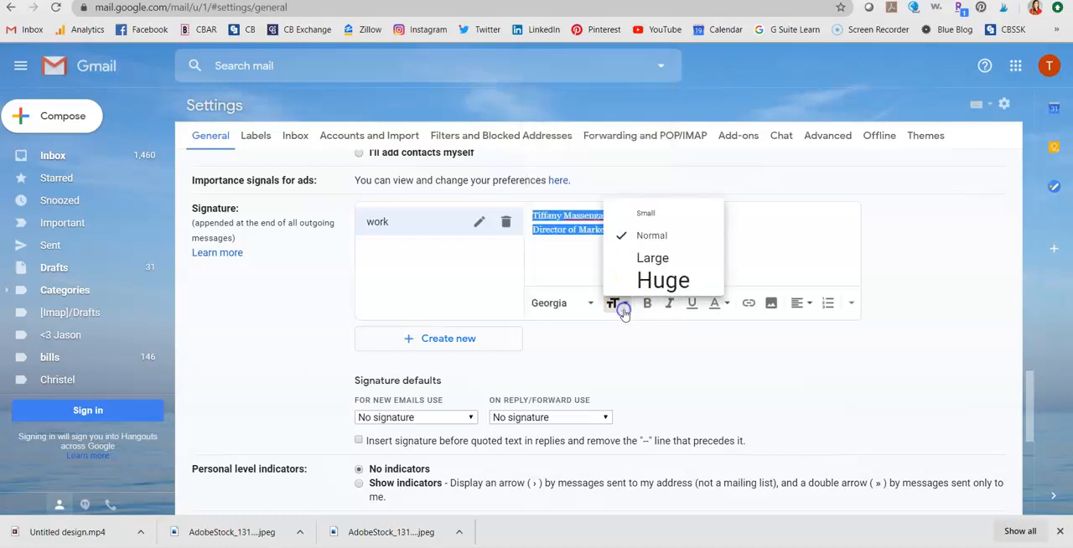
click(657, 265)
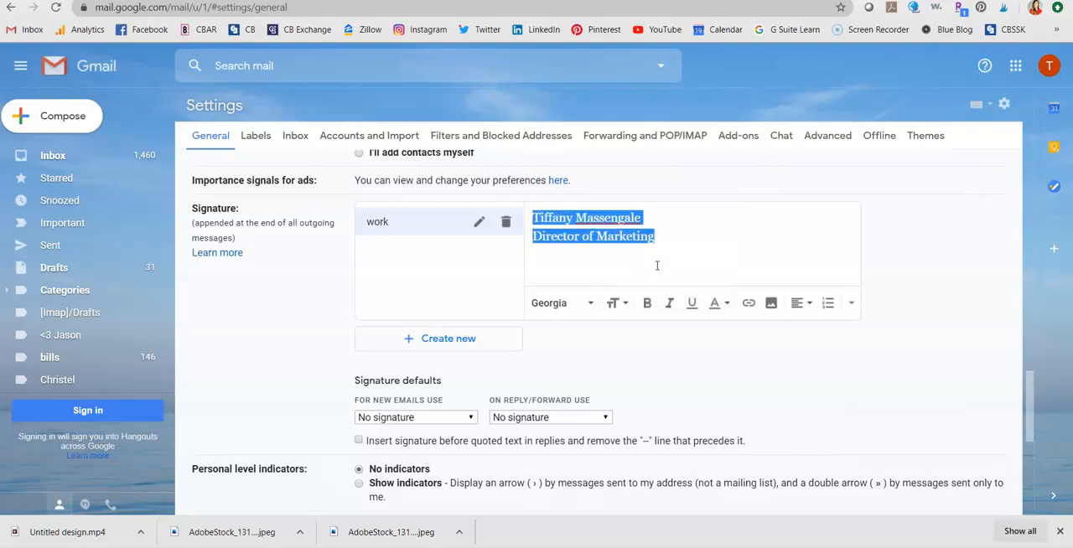
Color both signature lines dark blue and place the cursor on a blank line below the job title
click(713, 303)
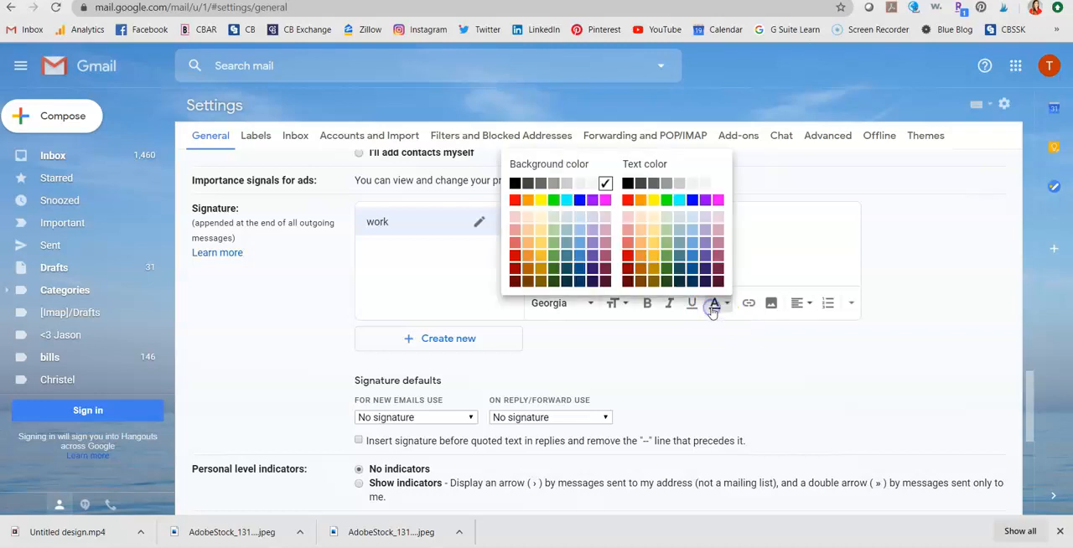
click(713, 305)
click(713, 305)
click(692, 269)
click(693, 251)
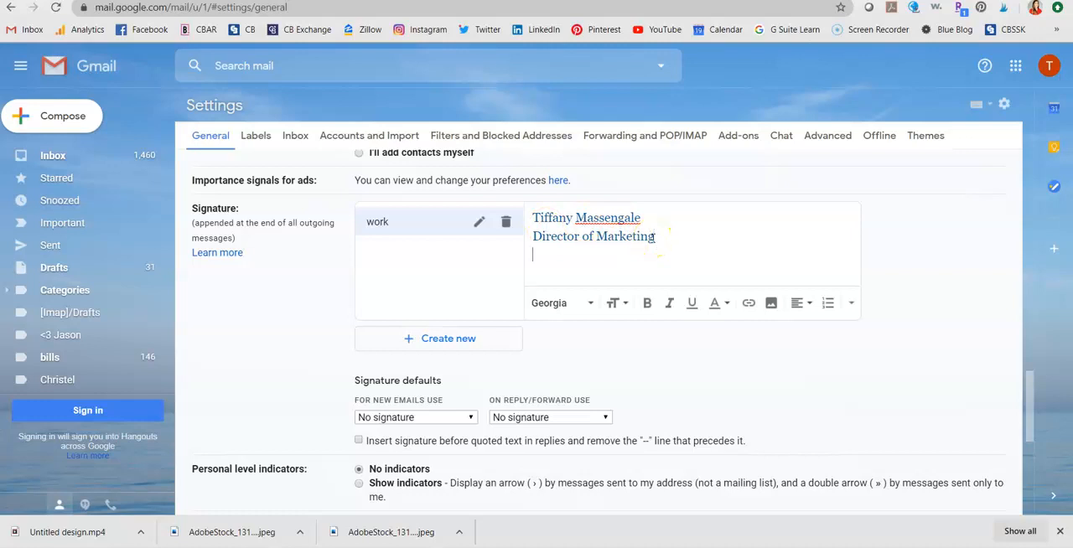
Insert the portrait photo from My Drive into the signature below the job title
click(770, 305)
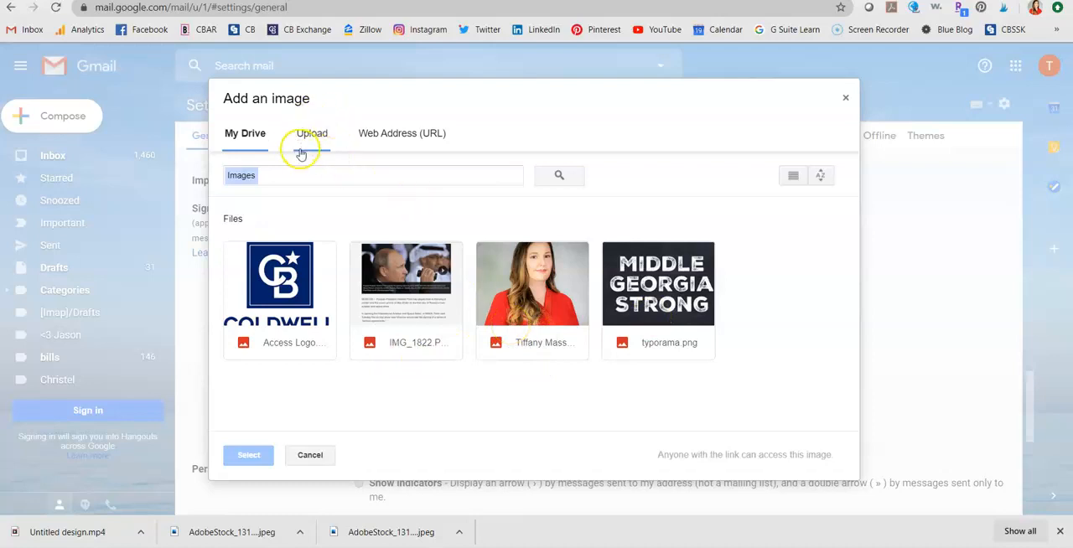
double_click(546, 288)
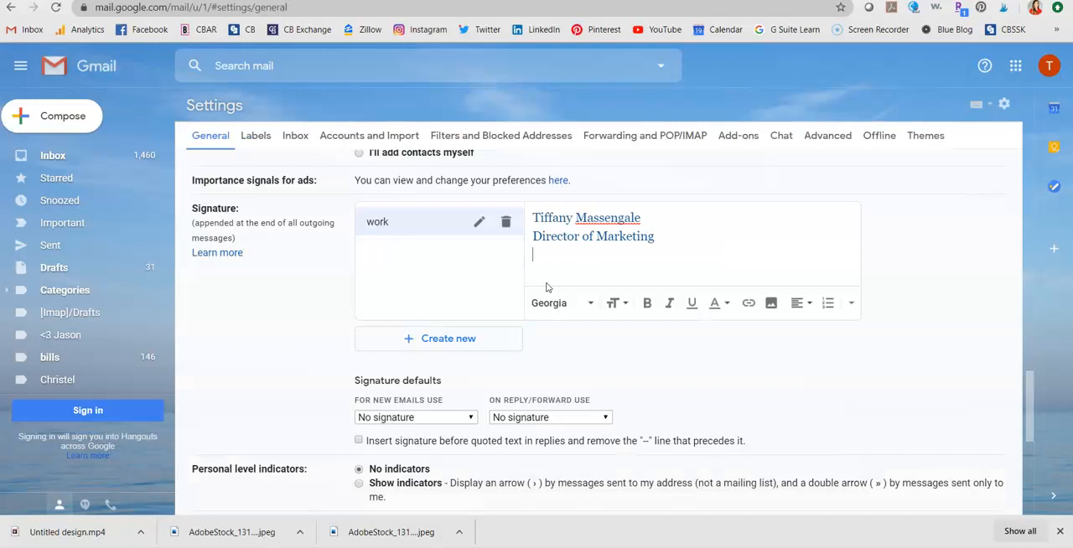
click(662, 263)
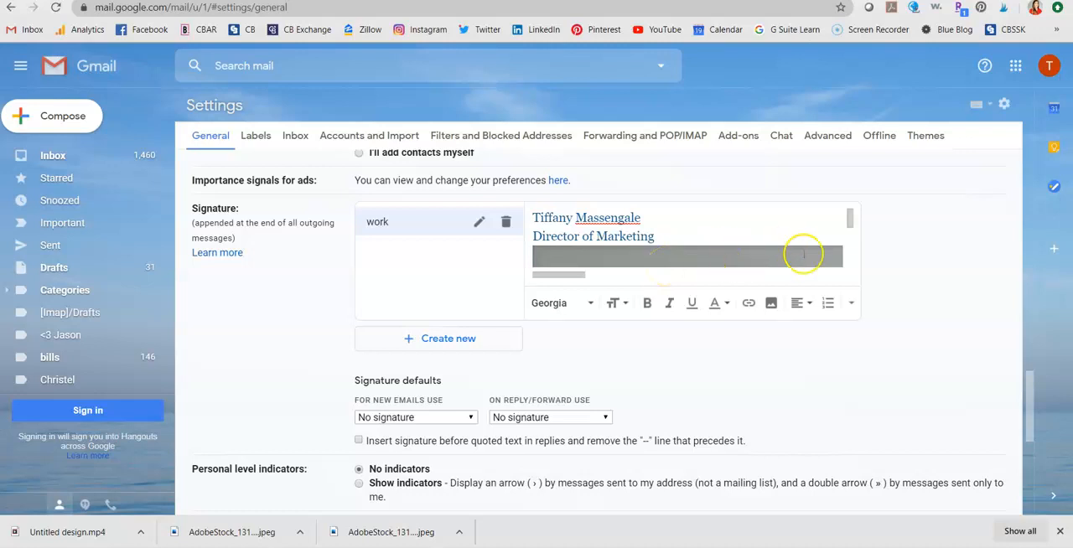
scroll(804, 258, down, 1)
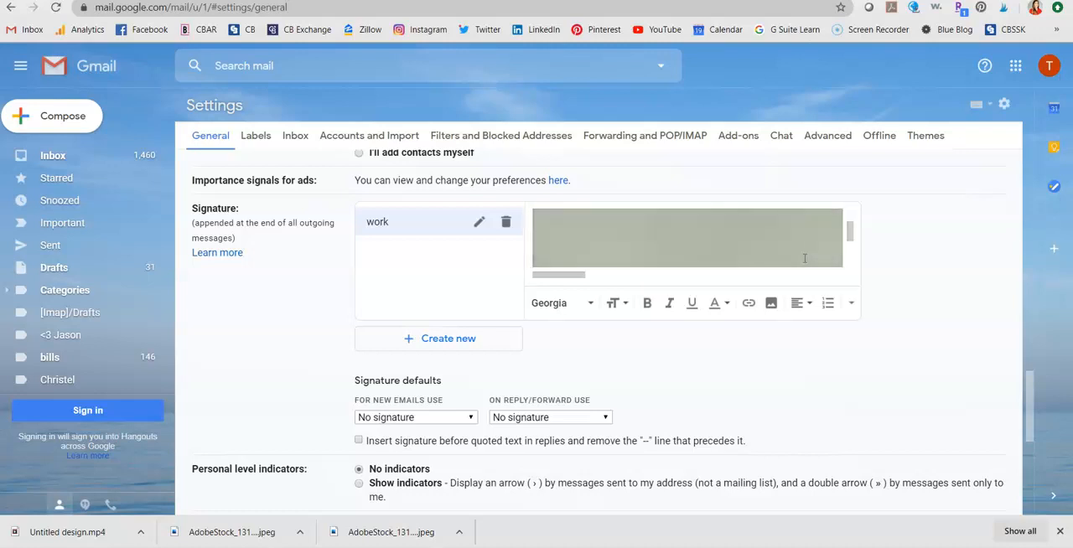
scroll(804, 258, up, 1)
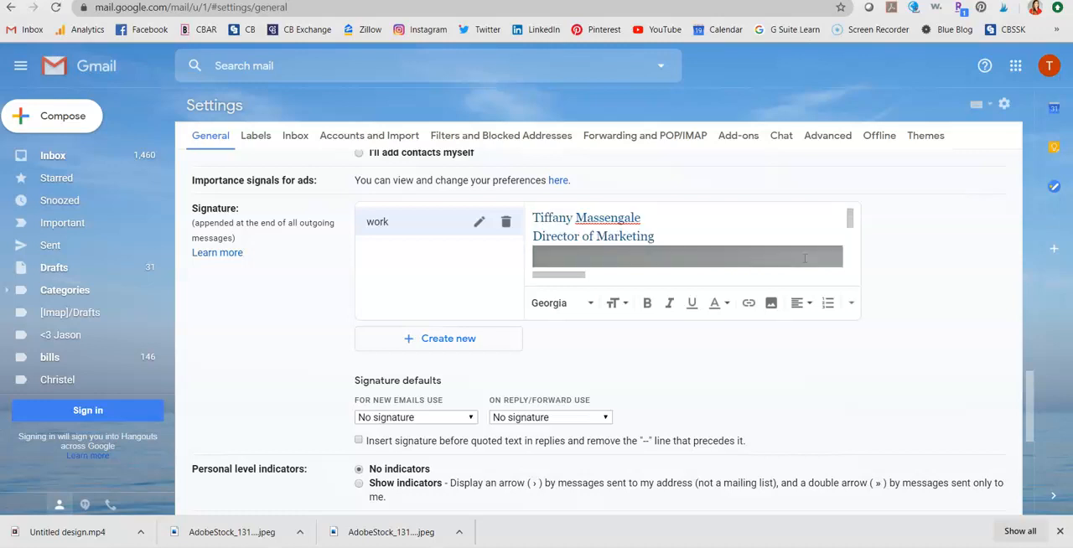
Resize the portrait photo in the signature to Small
right_click(804, 258)
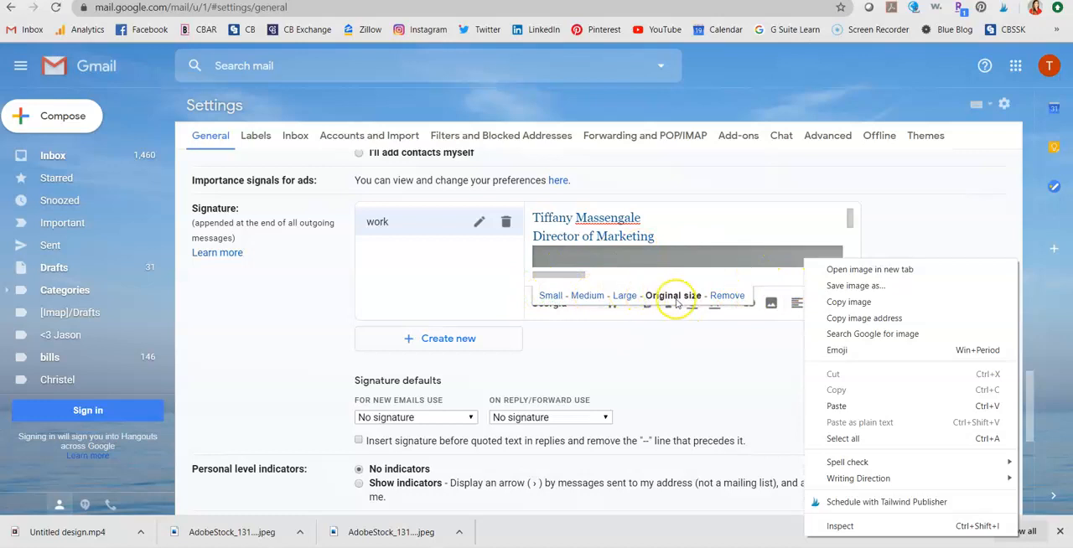
click(555, 297)
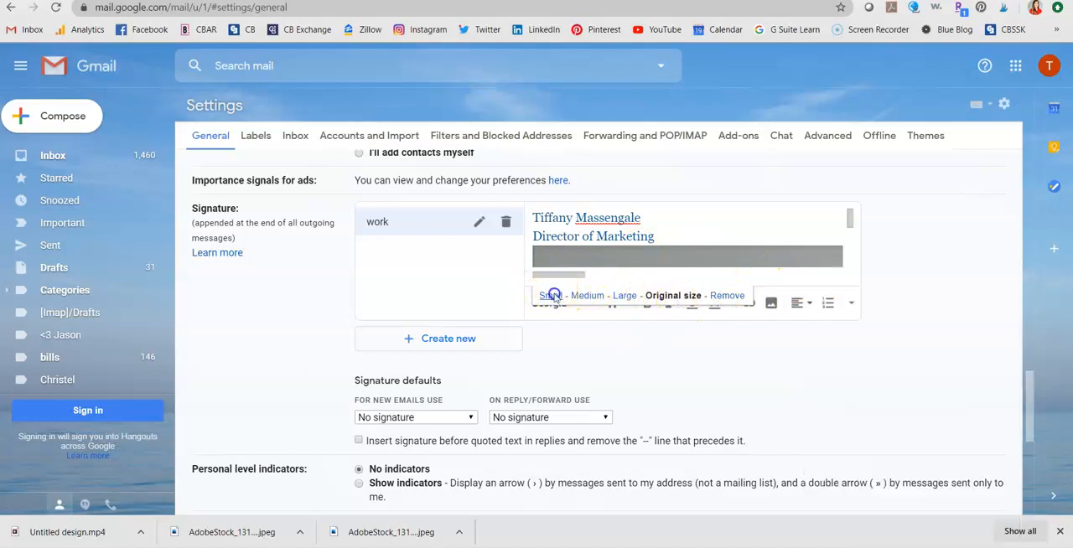
scroll(677, 243, down, 1)
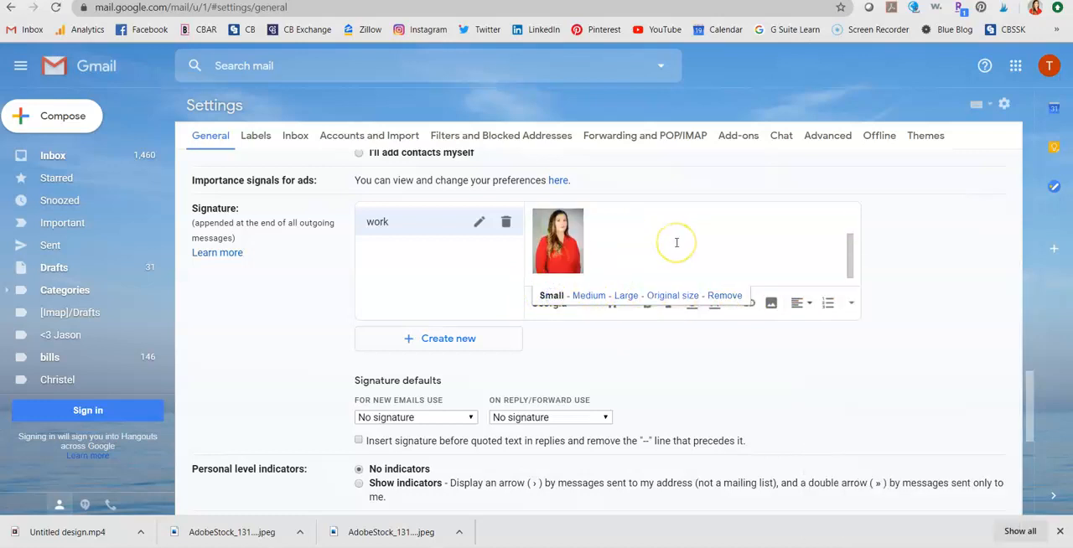
scroll(677, 243, up, 1)
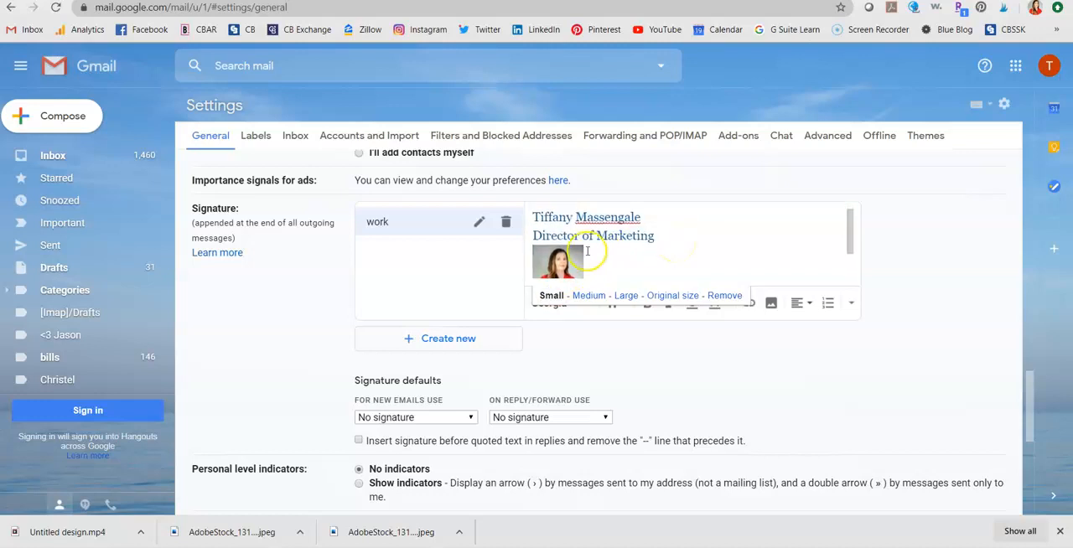
scroll(598, 261, down, 1)
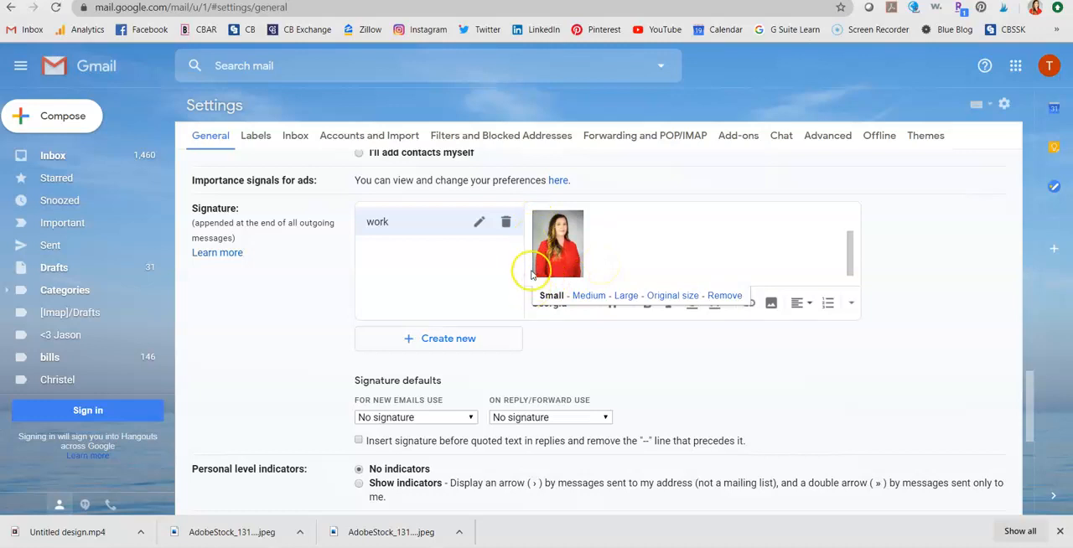
Insert the Coldwell "Access Logo" image from My Drive beside the portrait photo in the signature
click(594, 232)
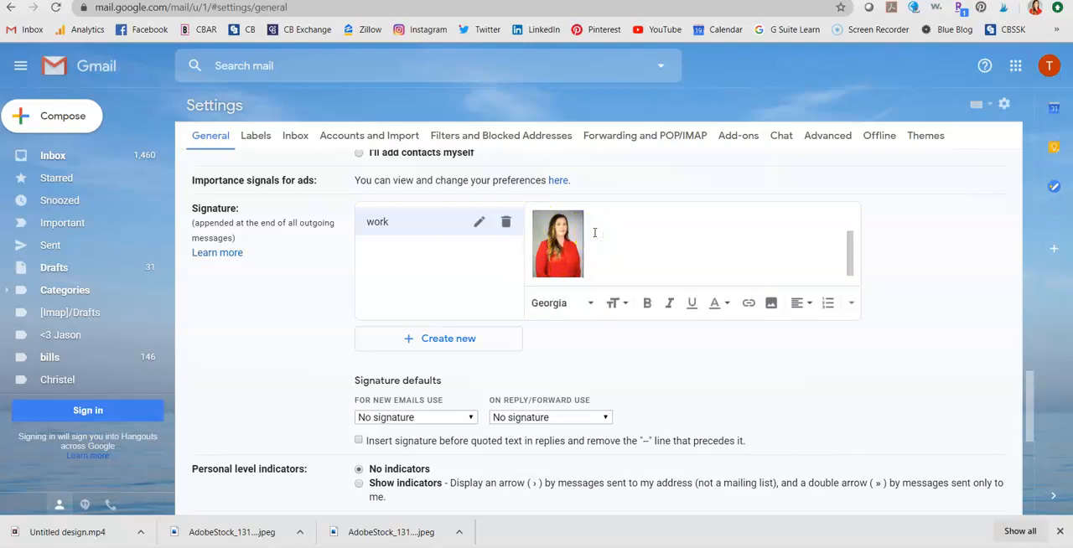
click(771, 302)
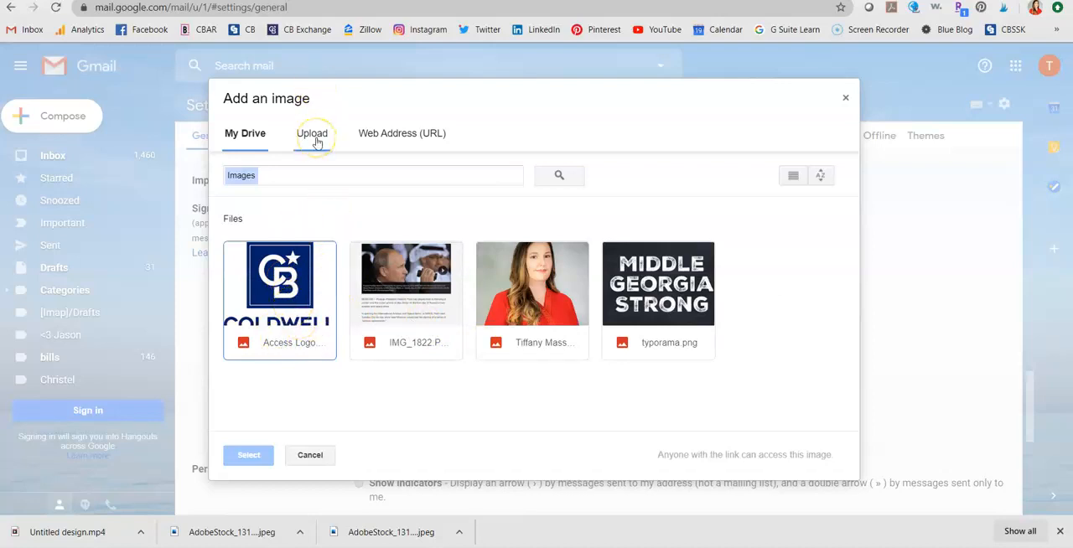
click(312, 292)
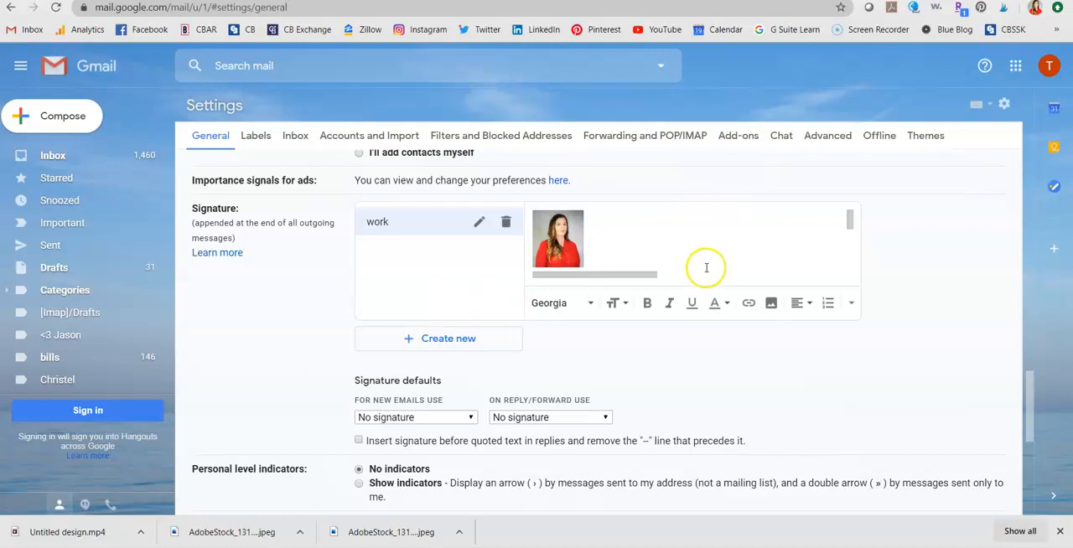
scroll(679, 277, up, 2)
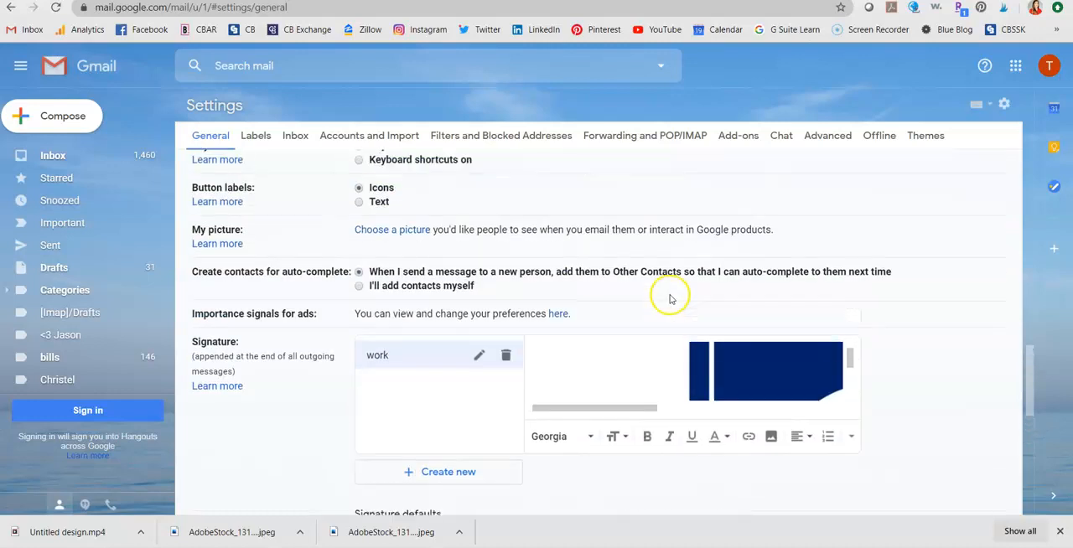
Resize the Coldwell Banker logo in the signature to Small and check it beside the portrait photo
scroll(666, 369, up, 2)
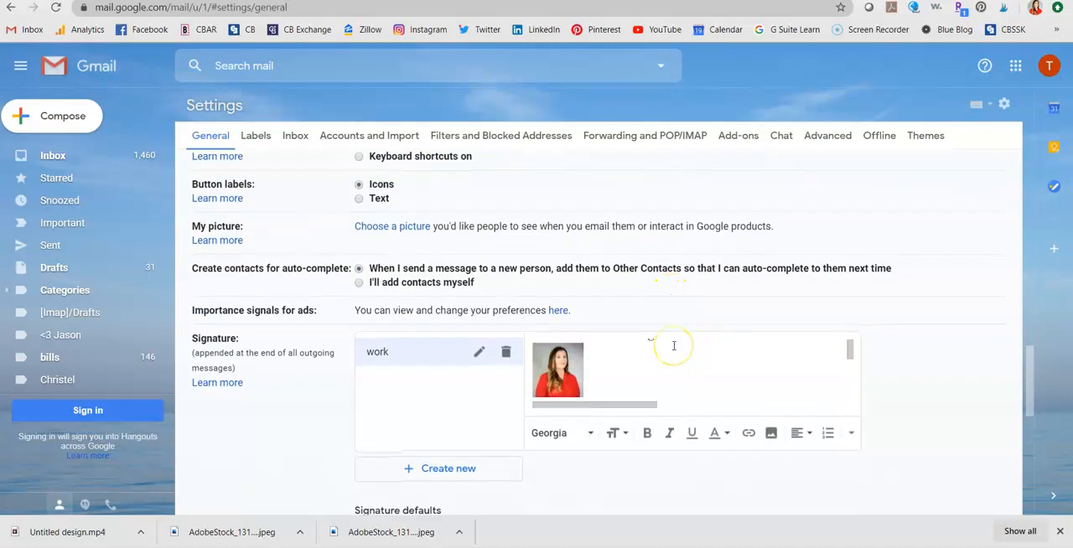
click(704, 376)
click(729, 390)
click(737, 388)
scroll(738, 388, down, 1)
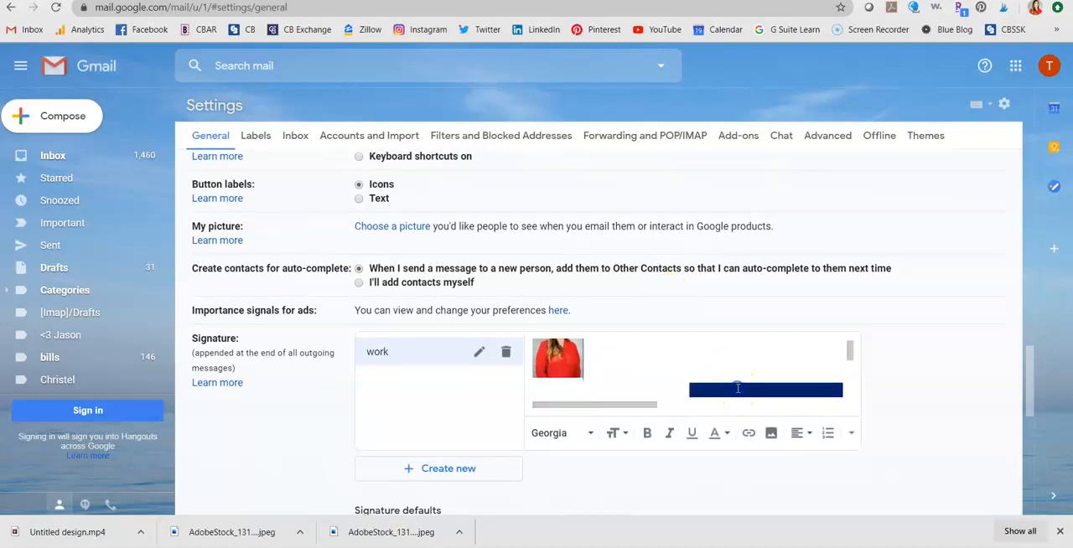
right_click(737, 388)
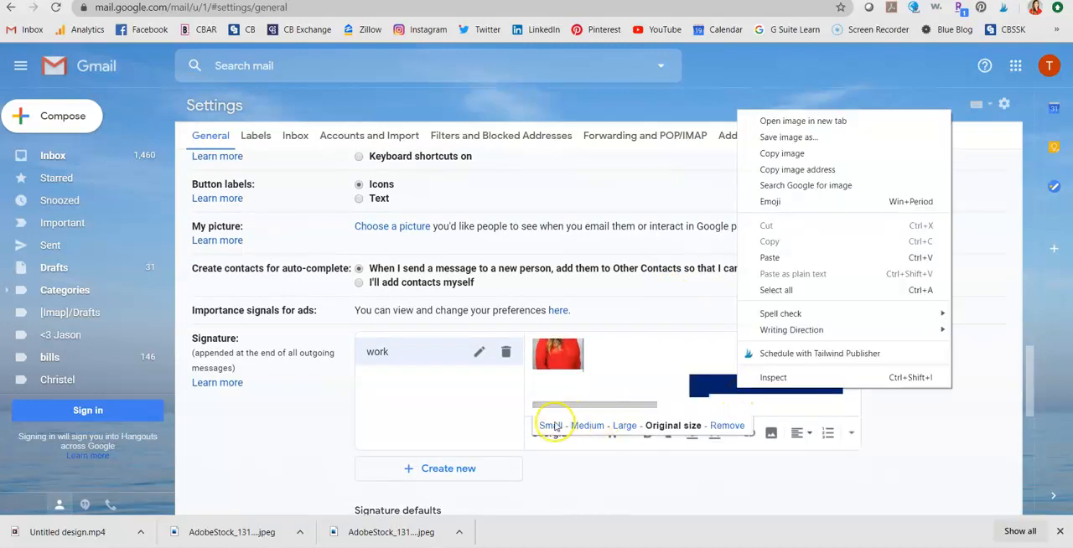
click(551, 426)
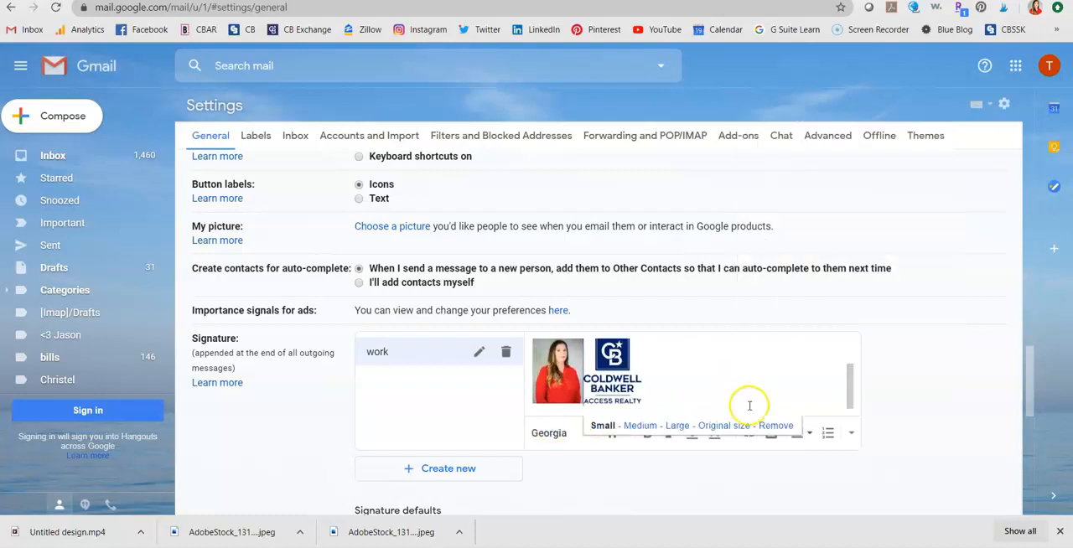
scroll(761, 376, up, 2)
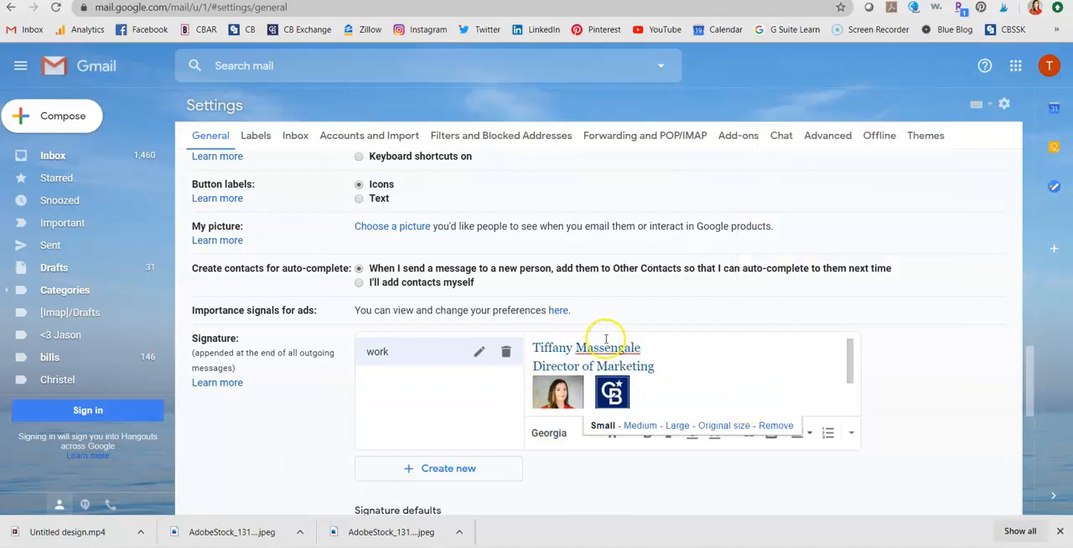
scroll(660, 385, down, 1)
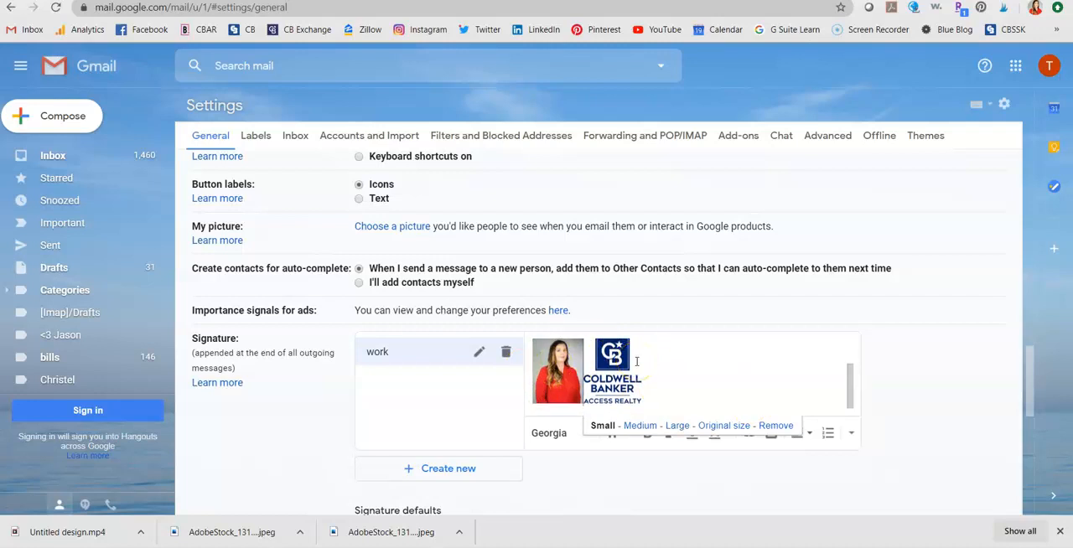
Add a new line below the photo and logo containing the personal mycbhomes.com website address
click(661, 374)
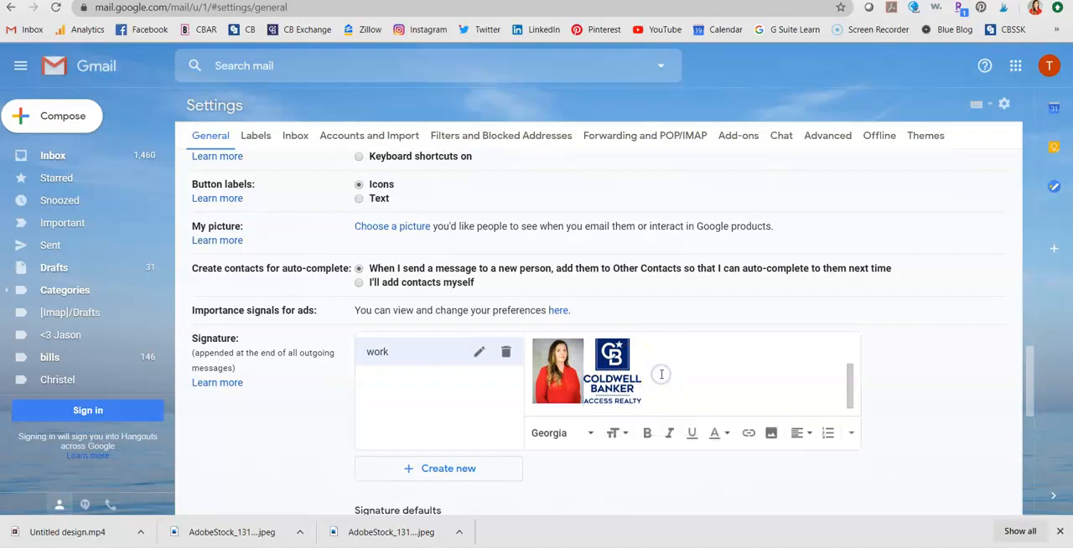
key(Return)
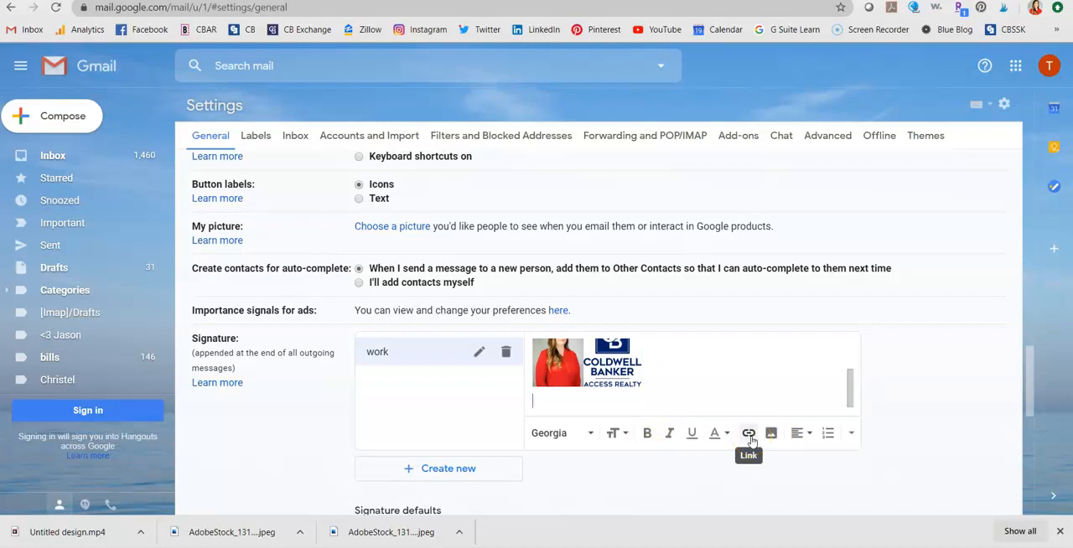
text(www.tmass)
key(BackSpace)
key(BackSpace)
key(BackSpace)
text(.tmassengale.mycb)
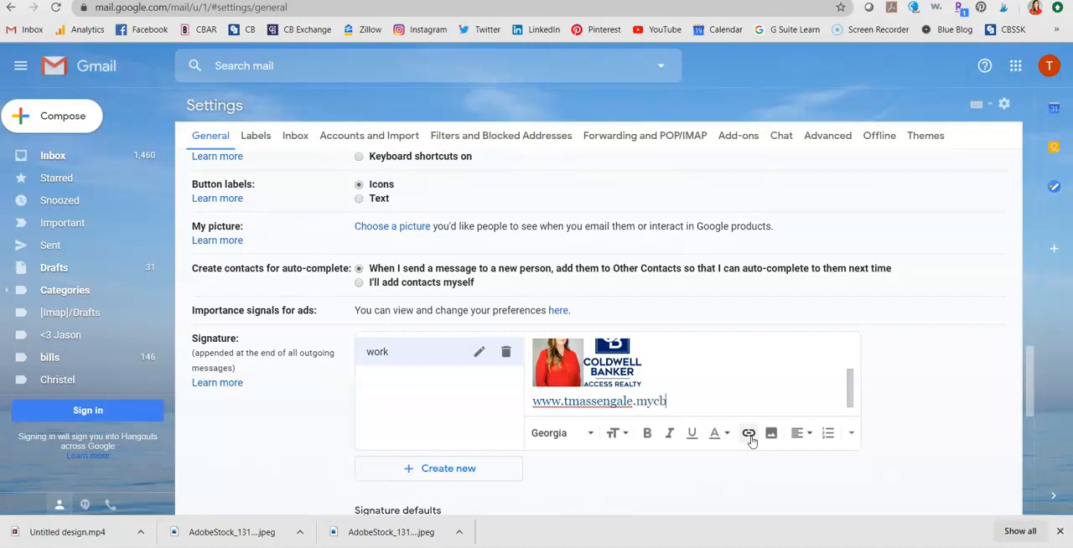
text(homes.com)
click(764, 384)
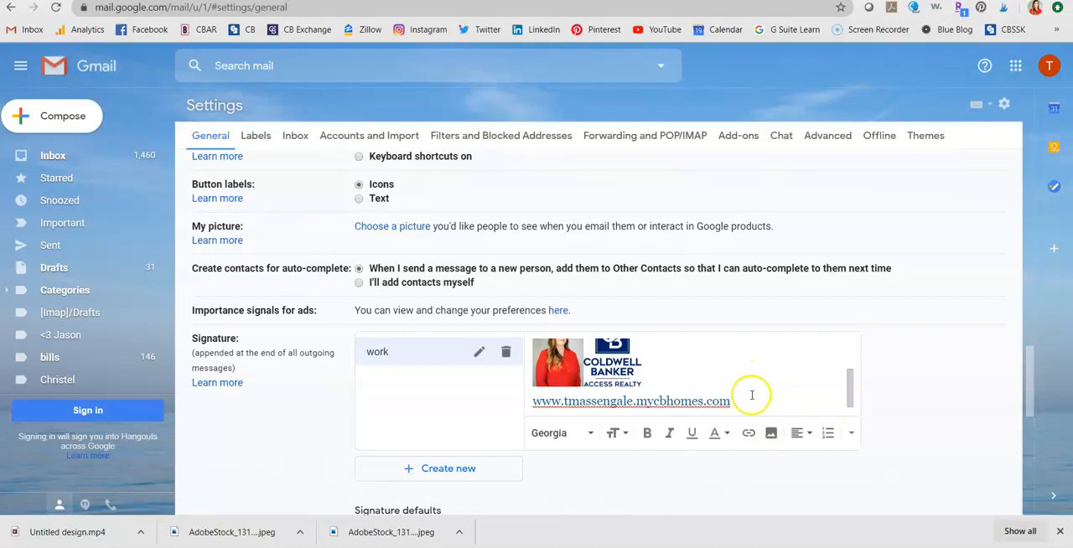
Reduce the text size of the website address line and turn it into a hyperlink
drag(750, 399, 510, 407)
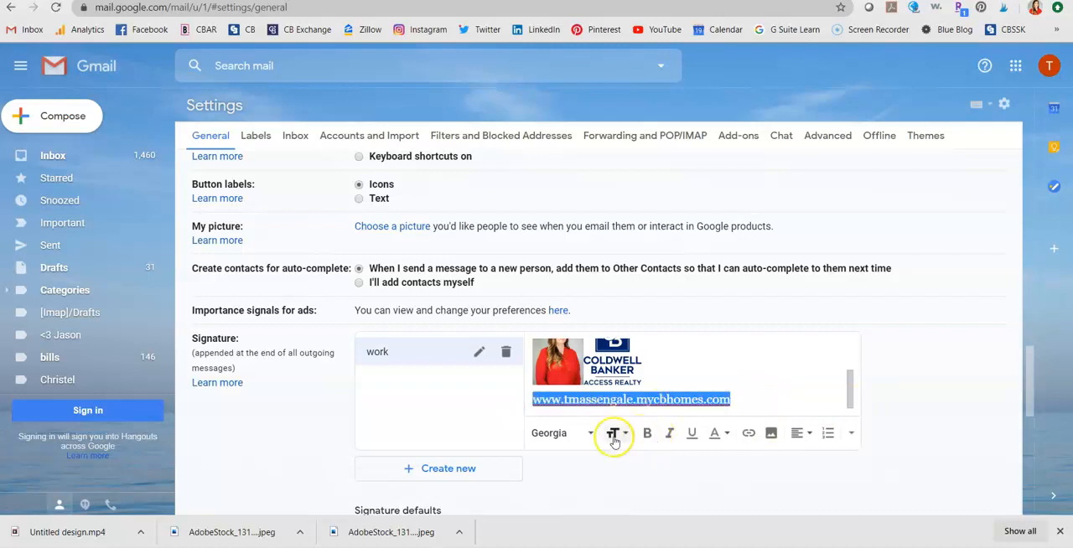
click(613, 434)
click(643, 363)
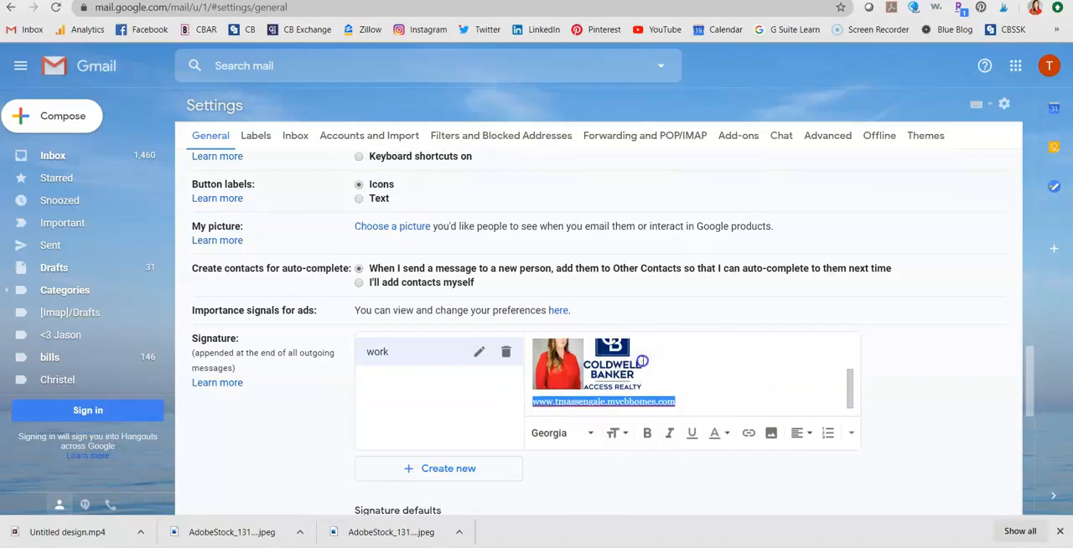
click(748, 432)
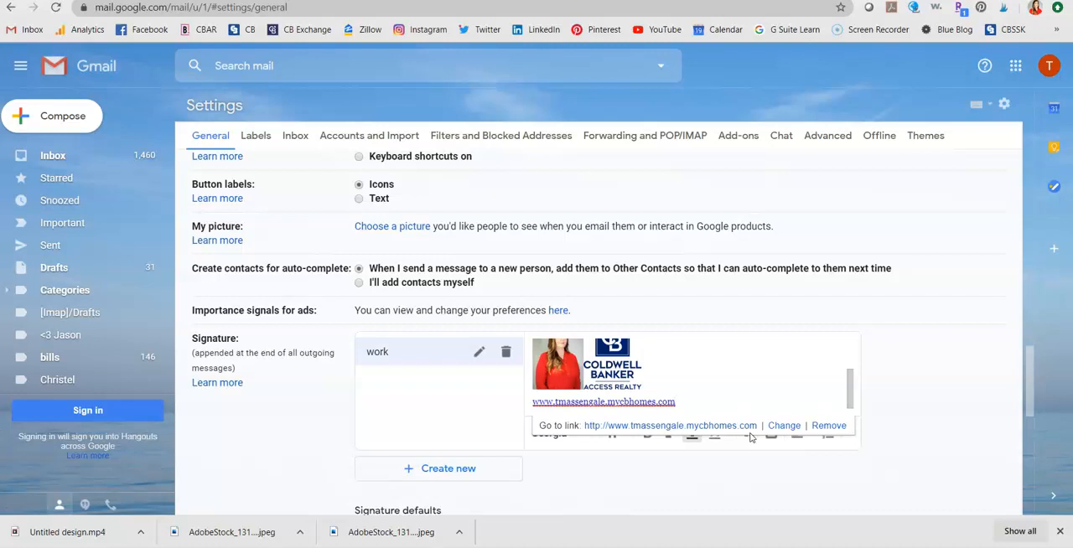
click(719, 427)
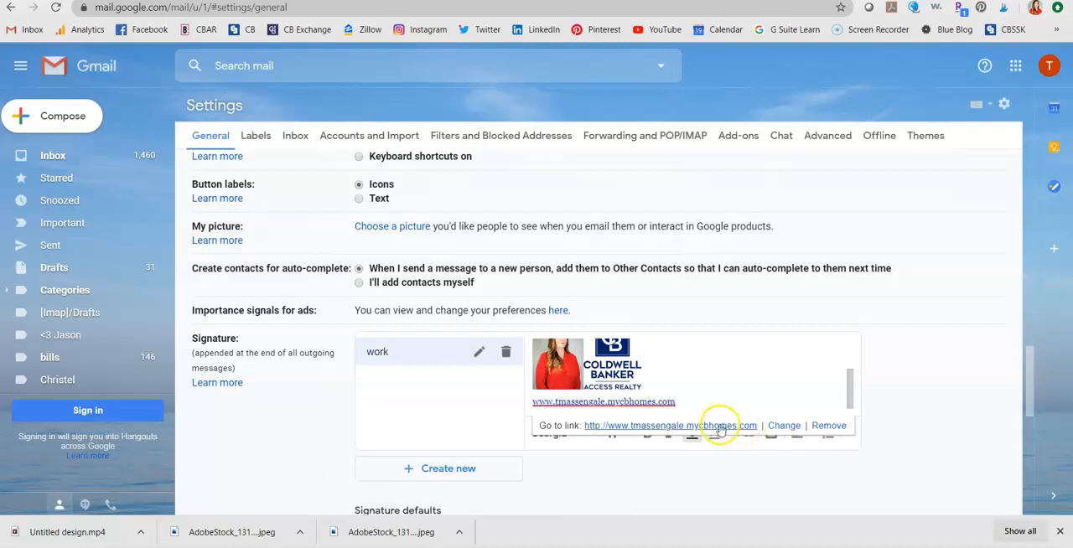
Change the website link's display text to "Review me HERE!", keeping its web address
click(792, 426)
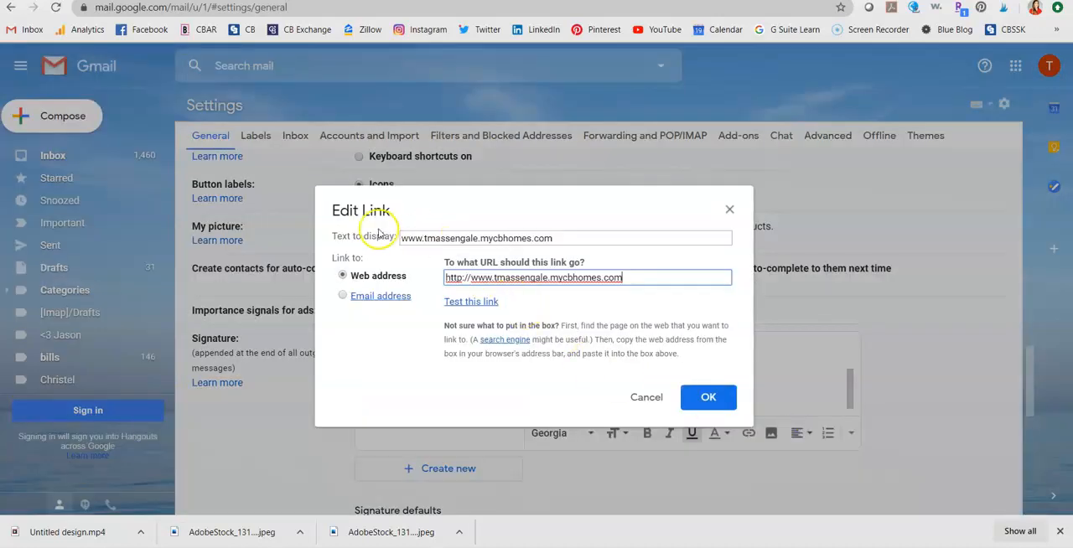
click(579, 241)
key(BackSpace)
key(BackSpace)
key(BackSpace)
key(BackSpace)
key(BackSpace)
key(BackSpace)
key(BackSpace)
key(BackSpace)
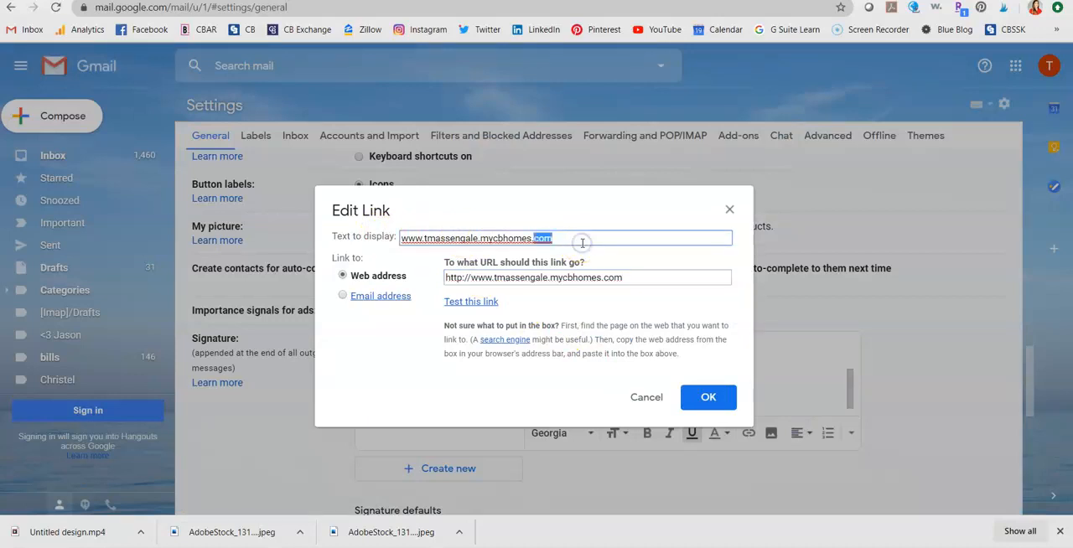
key(BackSpace)
key(BackSpace)
key(BackSpace)
key(BackSpace)
key(BackSpace)
key(BackSpace)
key(BackSpace)
key(BackSpace)
key(BackSpace)
key(BackSpace)
key(BackSpace)
key(BackSpace)
key(BackSpace)
key(BackSpace)
key(BackSpace)
key(BackSpace)
key(BackSpace)
key(BackSpace)
key(BackSpace)
key(BackSpace)
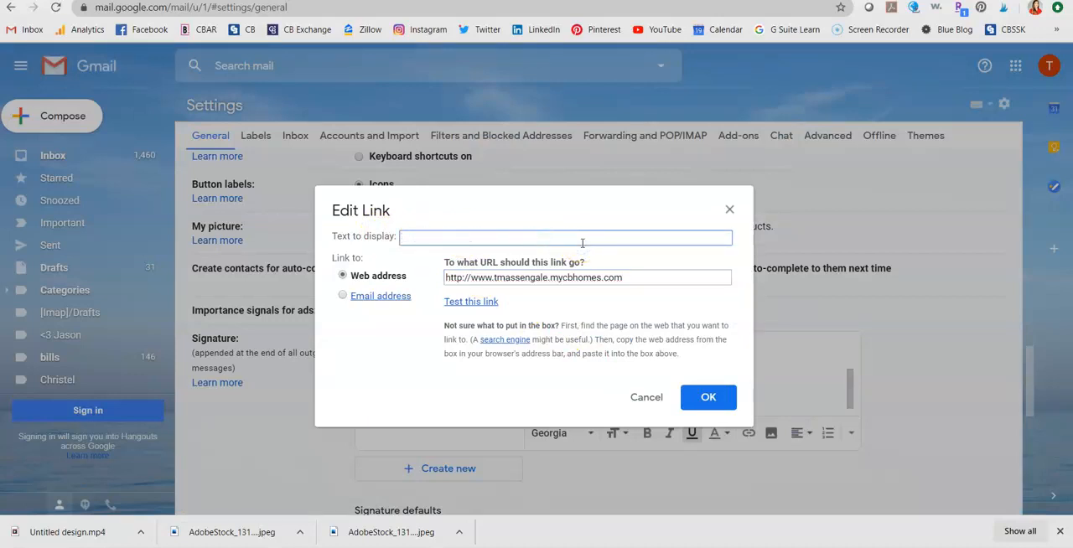
text(Cli)
text(ERE!)
click(709, 400)
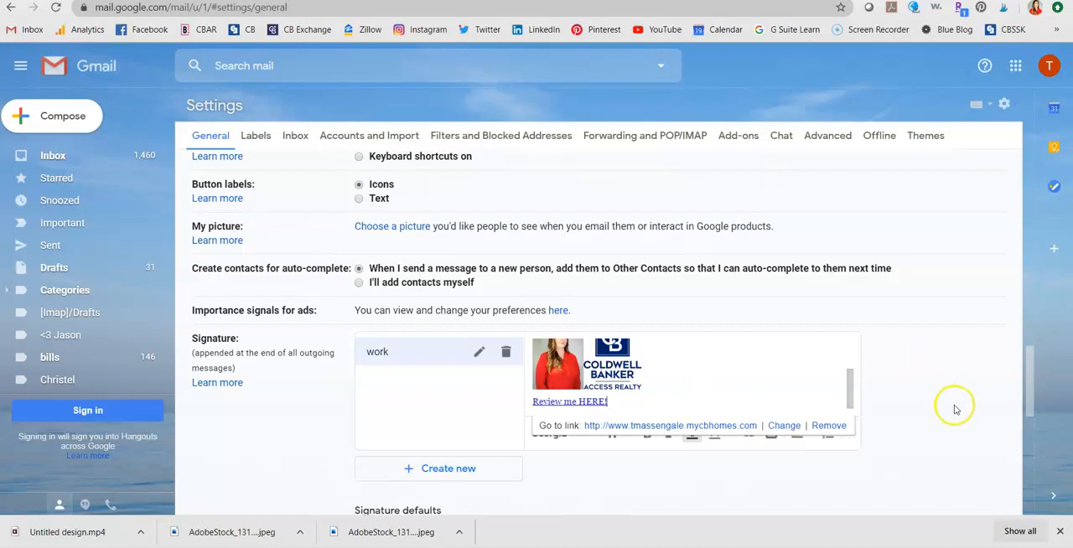
click(926, 423)
click(718, 392)
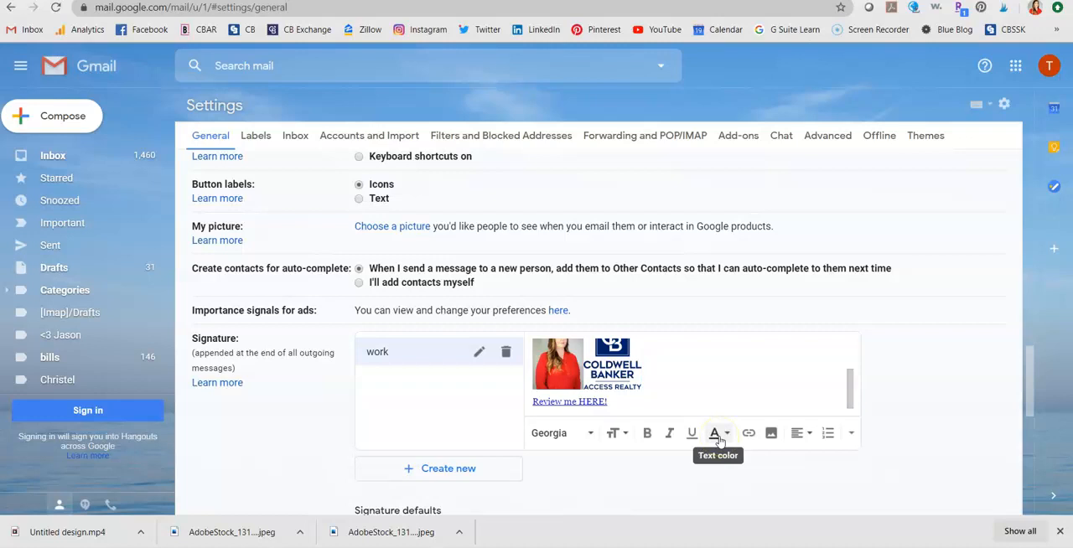
Review the complete signature and the other general settings, including the signature defaults, Undo Send and the vacation responder
scroll(687, 347, up, 3)
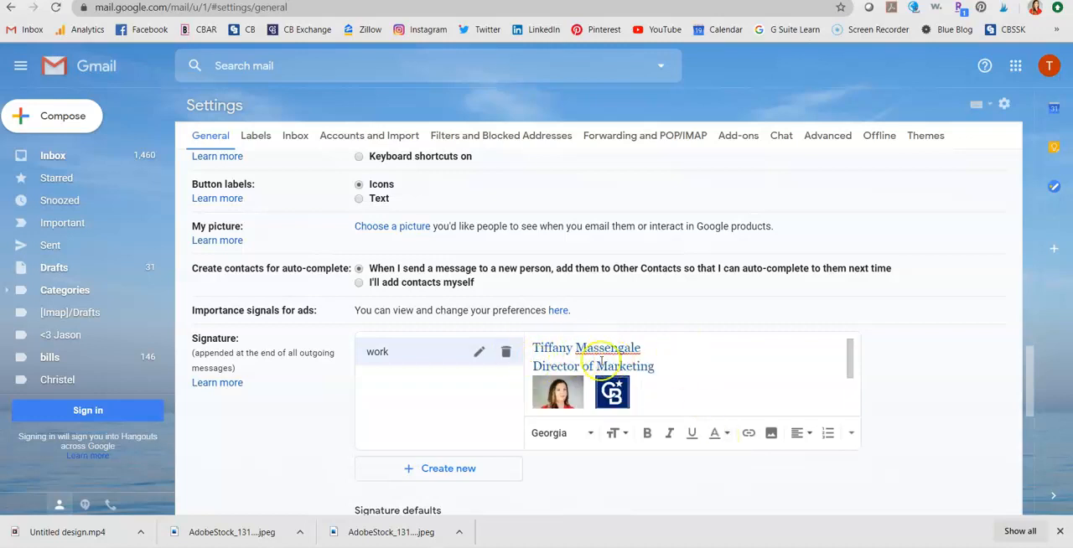
scroll(677, 374, down, 3)
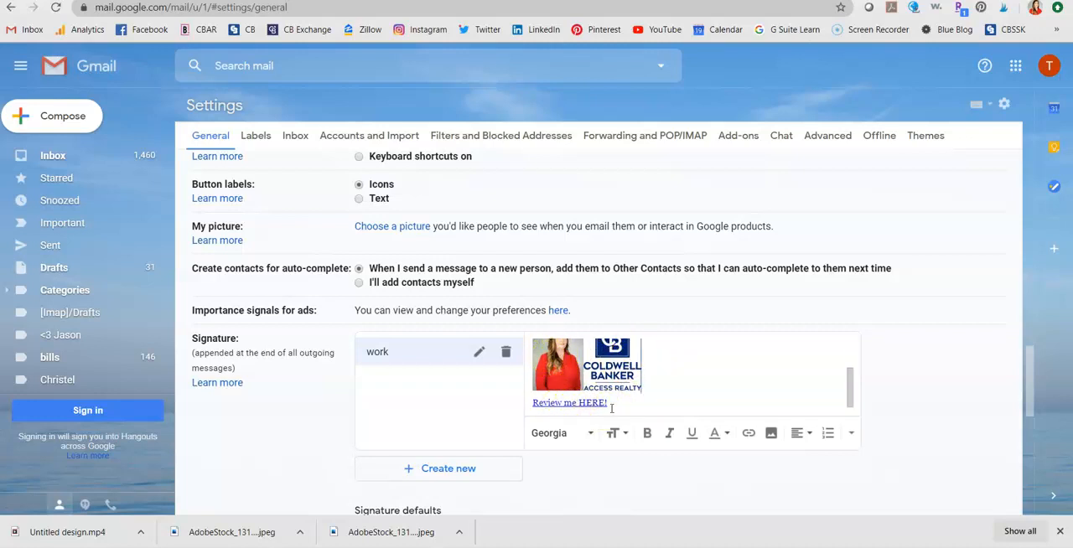
scroll(689, 393, up, 2)
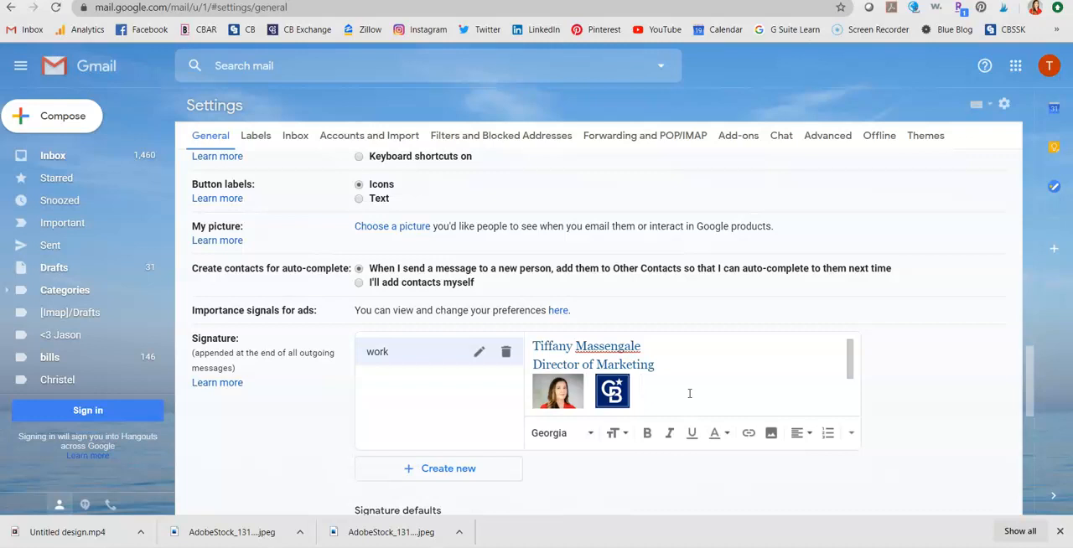
scroll(689, 393, down, 3)
right_click(853, 434)
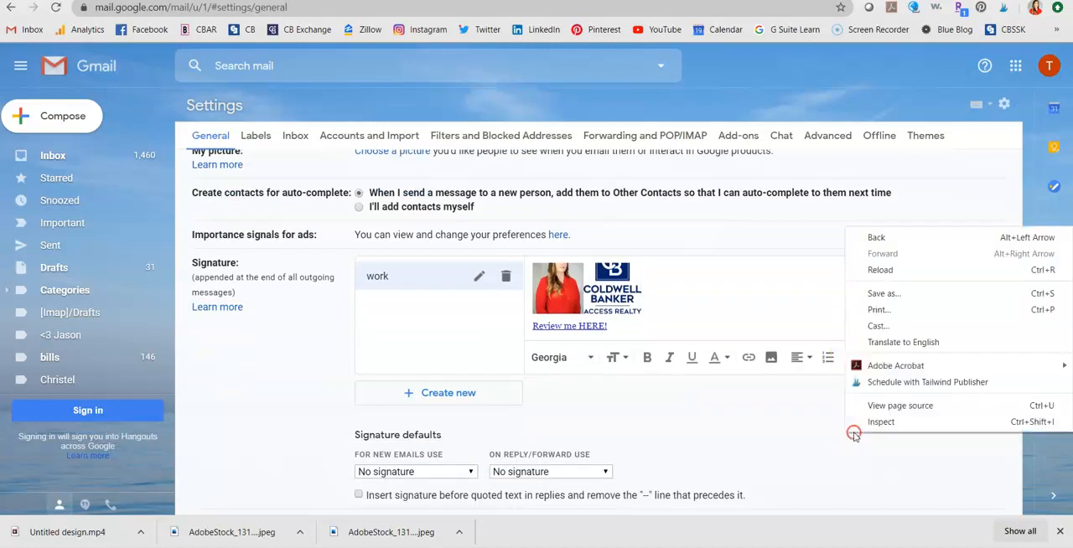
scroll(853, 436, down, 10)
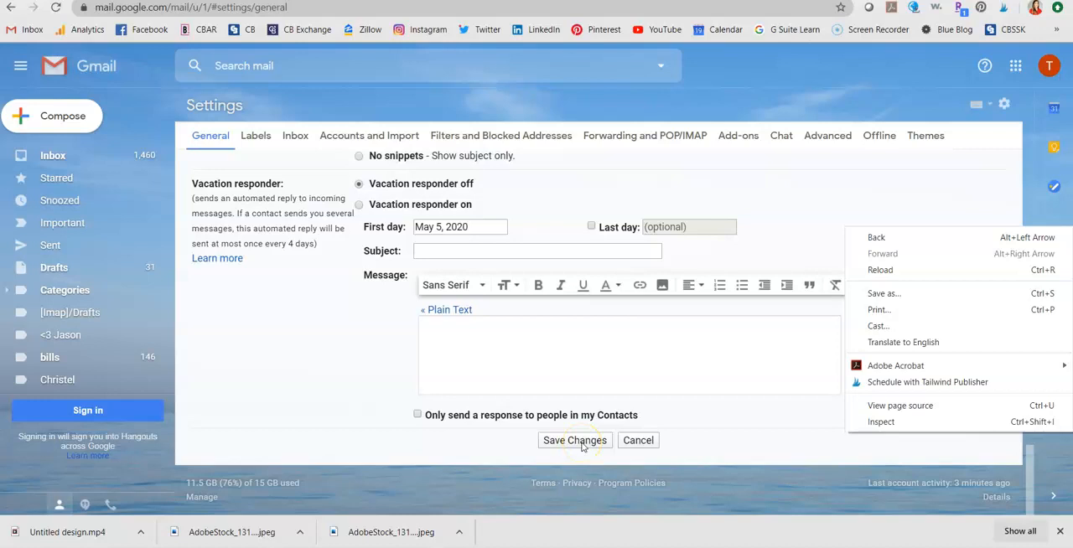
scroll(583, 446, up, 10)
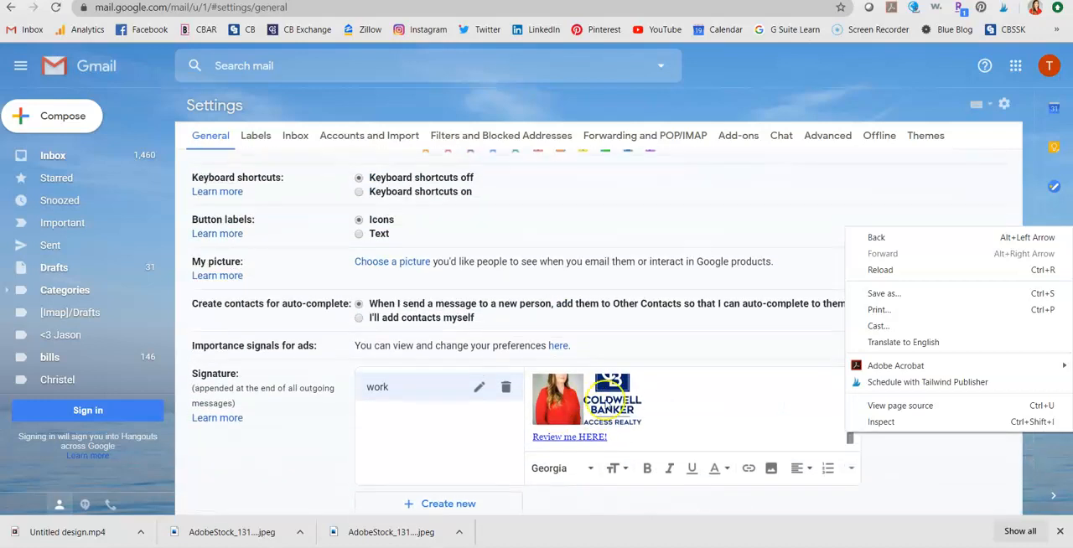
click(942, 453)
scroll(944, 457, down, 10)
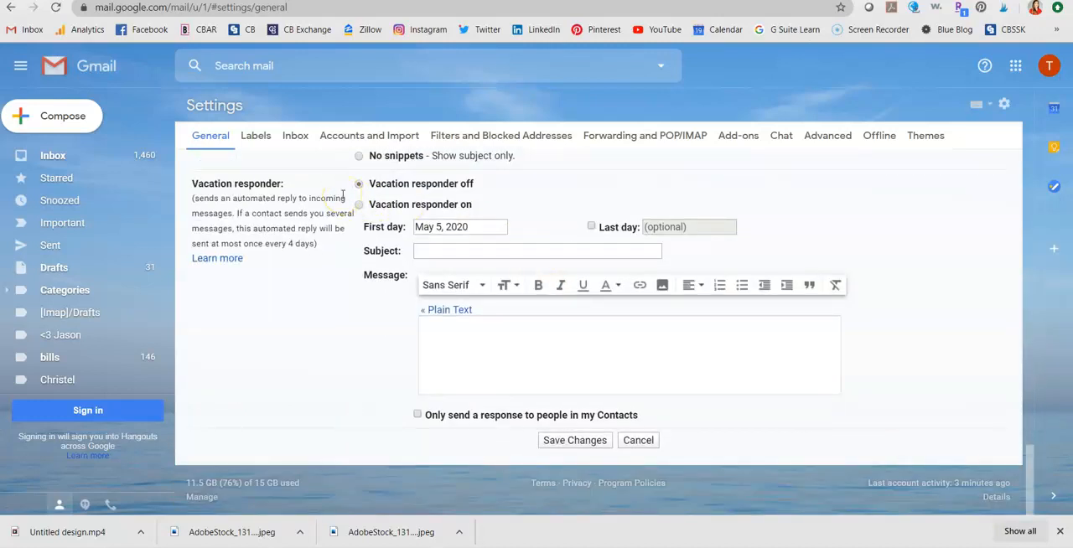
scroll(342, 199, up, 6)
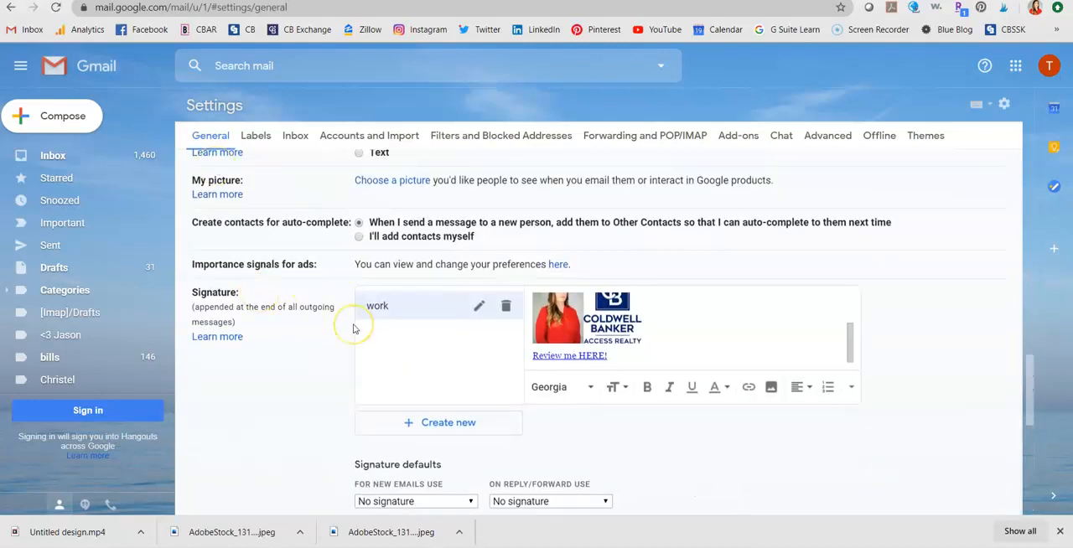
scroll(353, 329, down, 6)
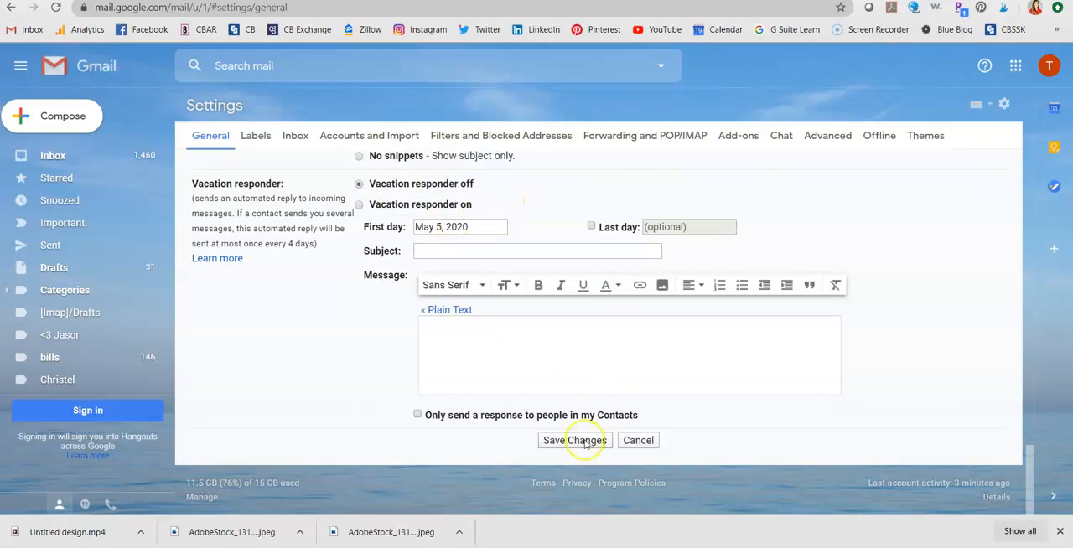
scroll(677, 291, up, 15)
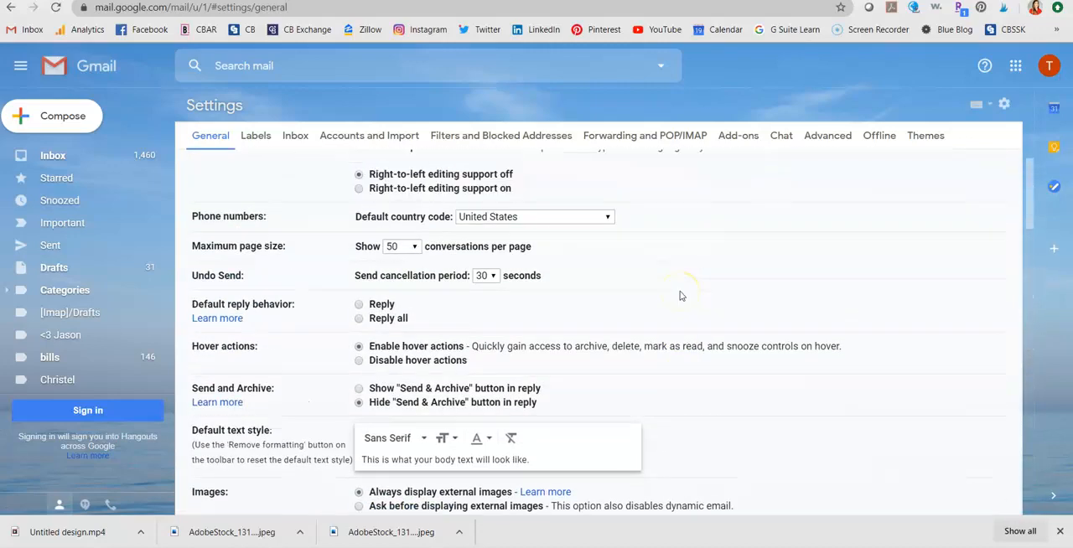
scroll(647, 324, down, 15)
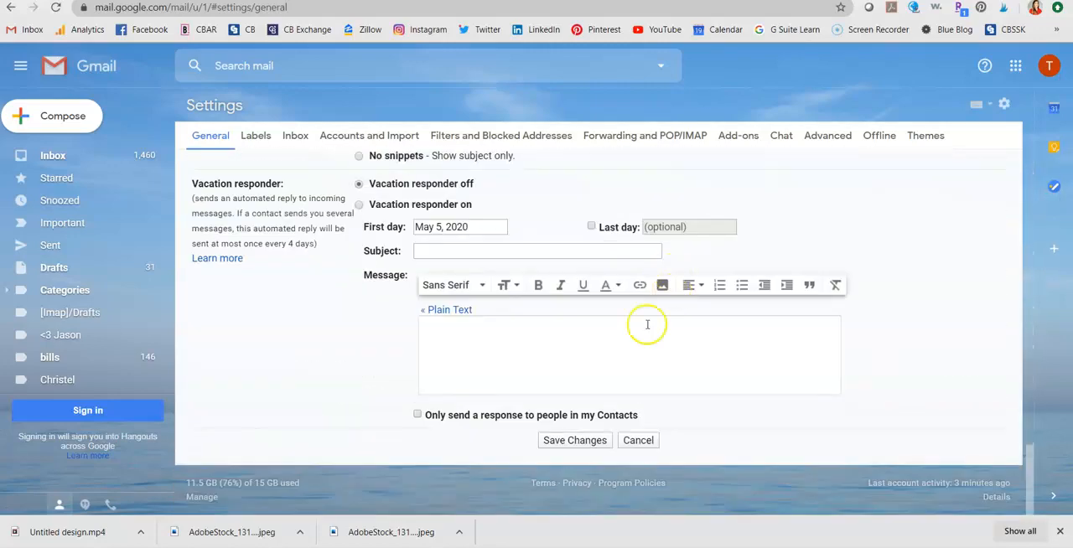
scroll(647, 324, up, 15)
scroll(647, 327, down, 12)
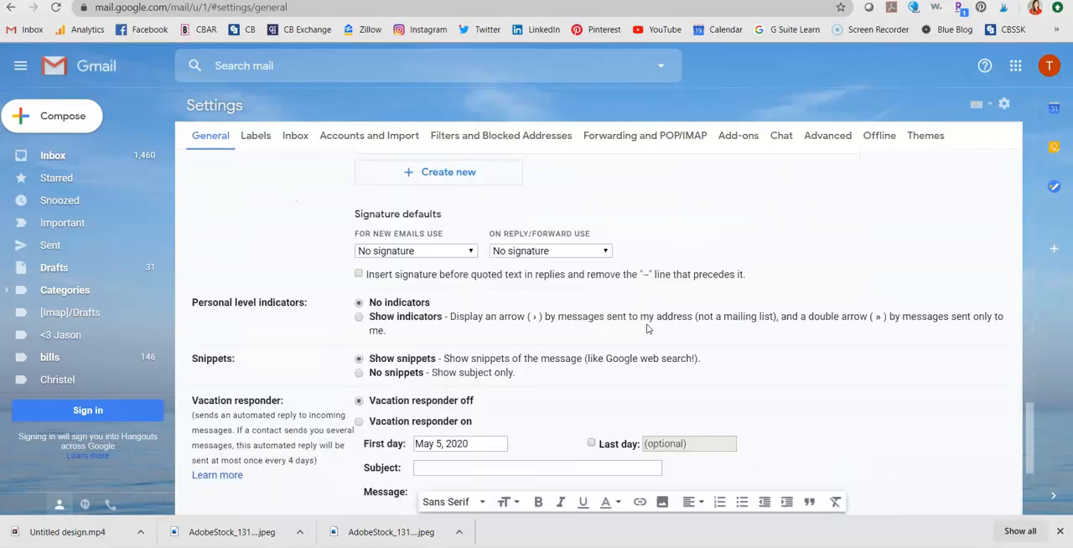
scroll(647, 329, down, 1)
scroll(706, 336, down, 3)
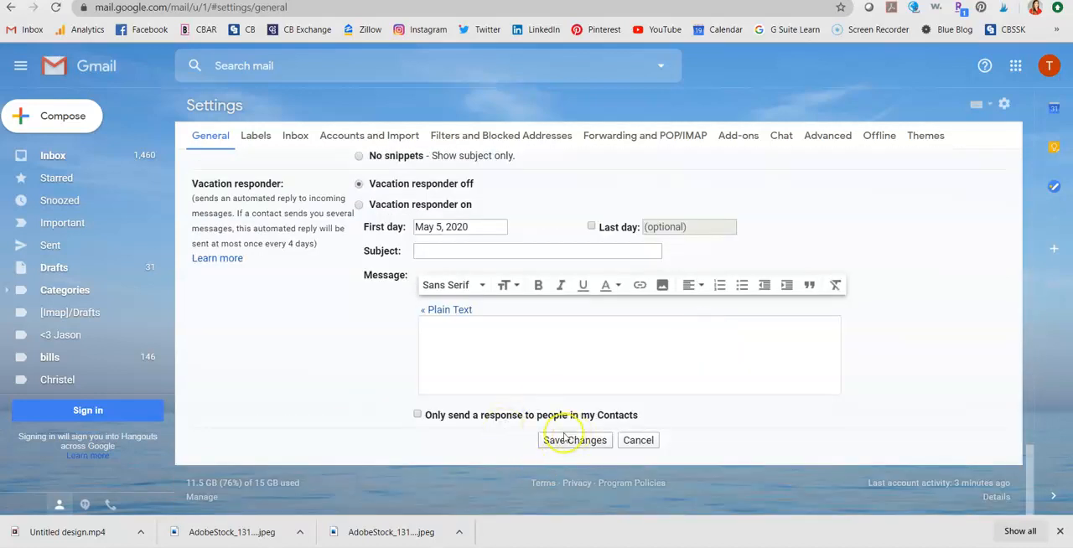